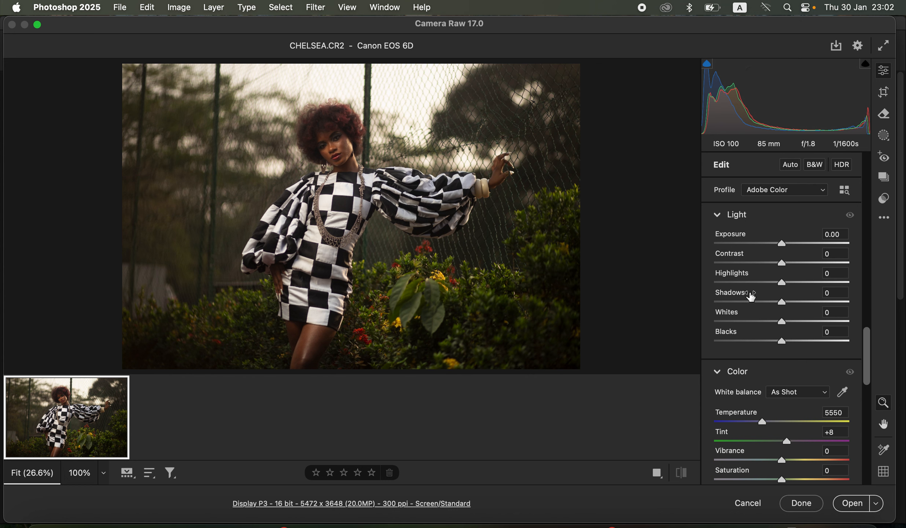
- Set the Light sliders: Highlights -61, Whites -52, Blacks -16, Shadows +42, Exposure +0.35 and Contrast +6
drag(774, 284, 740, 283)
drag(781, 321, 771, 343)
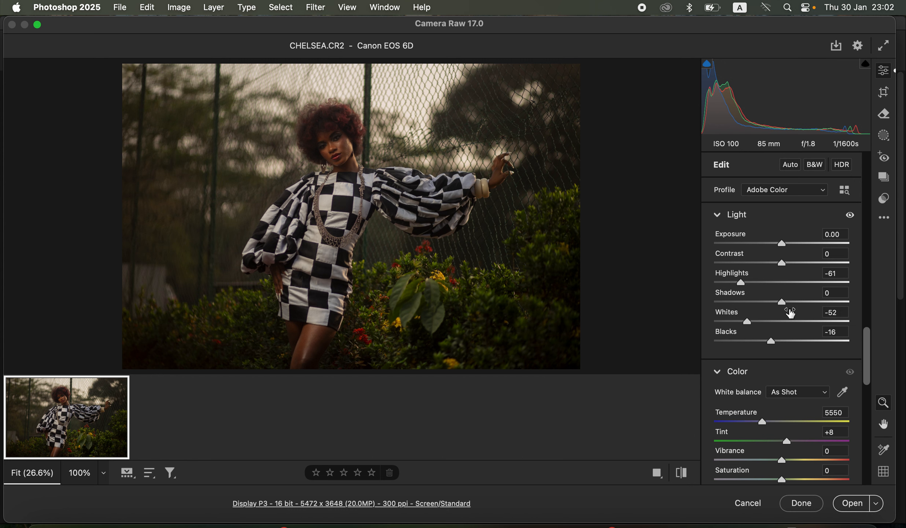
drag(793, 300, 810, 304)
drag(781, 263, 789, 248)
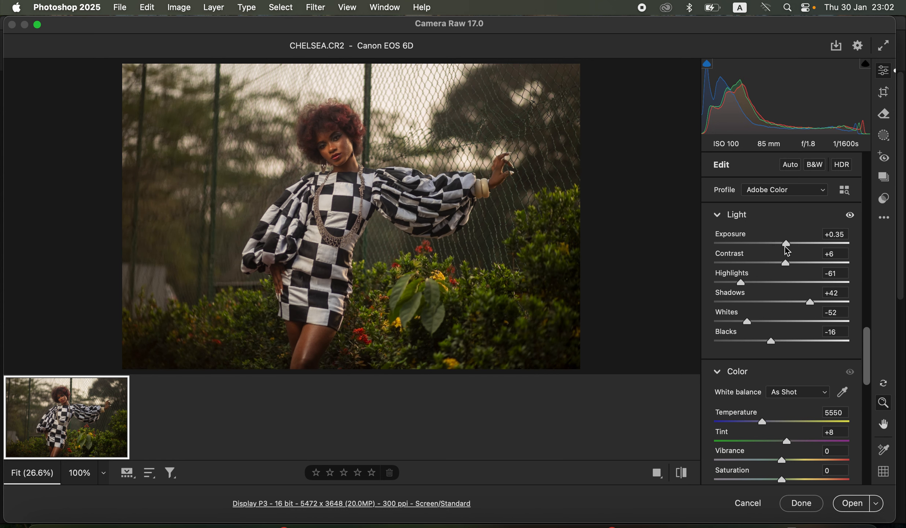
- Toggle the before/after comparison view to compare the adjustments
click(681, 472)
click(682, 472)
click(683, 474)
click(682, 473)
- In the Color Mixer, set the Greens hue to +54 and the Yellows hue to +58
drag(866, 363, 876, 331)
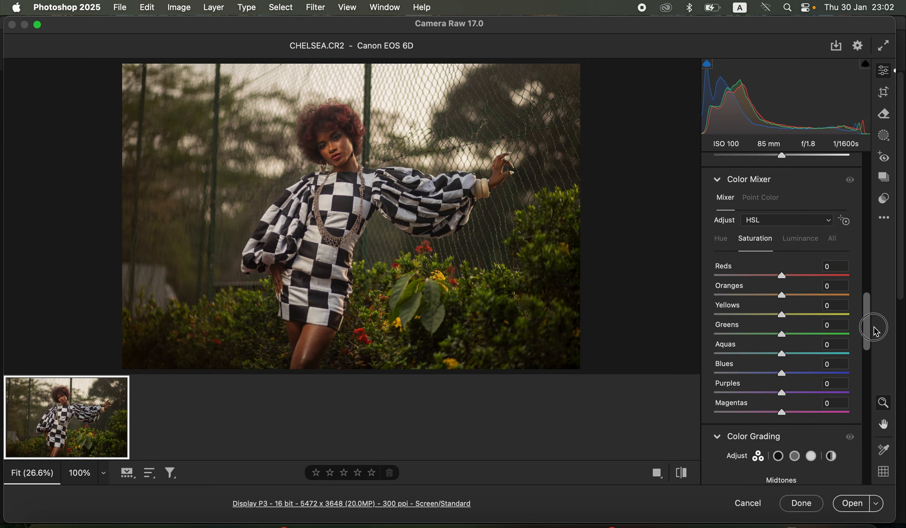
click(721, 242)
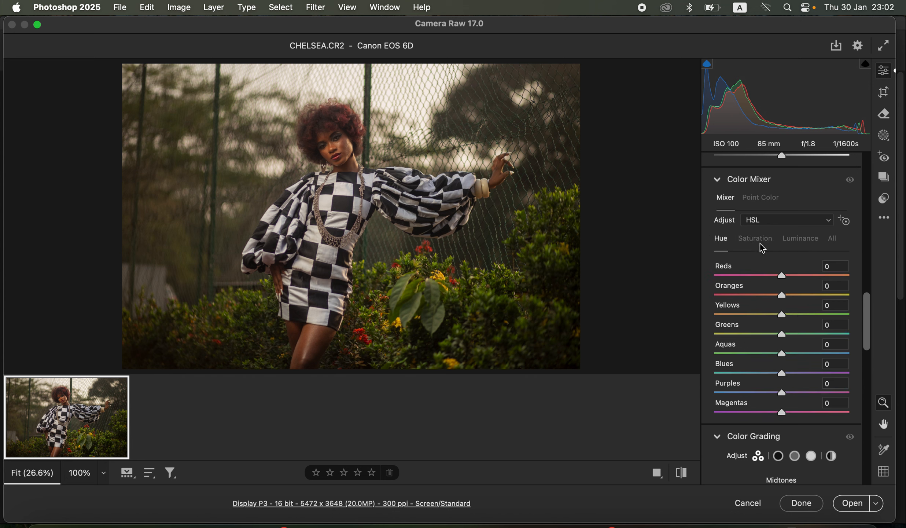
click(756, 239)
click(803, 240)
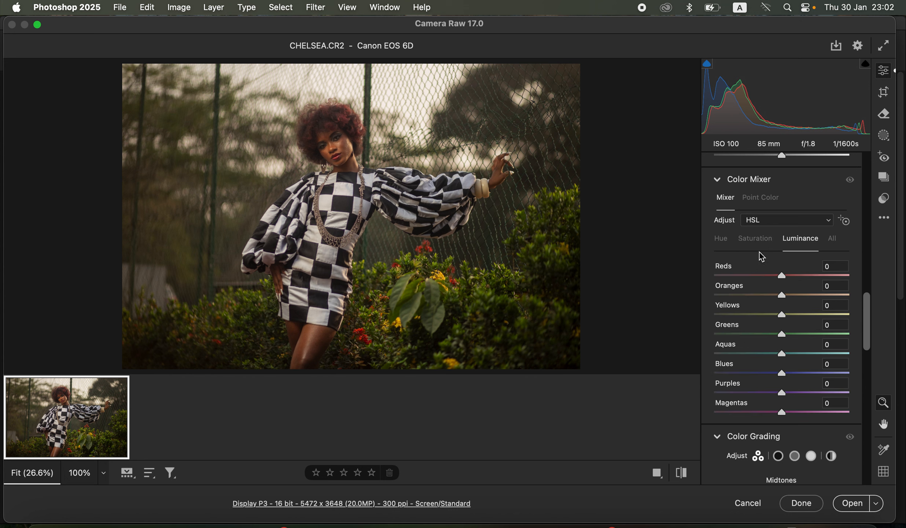
click(723, 241)
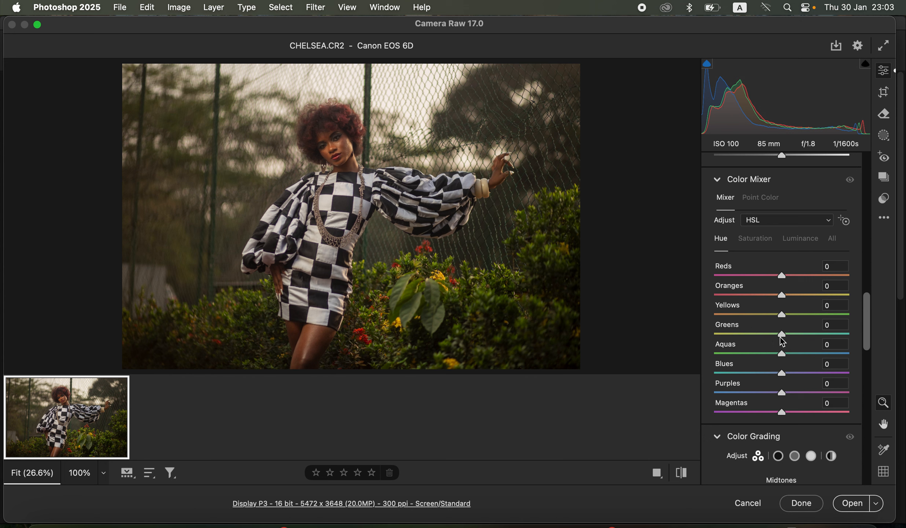
drag(798, 335, 821, 340)
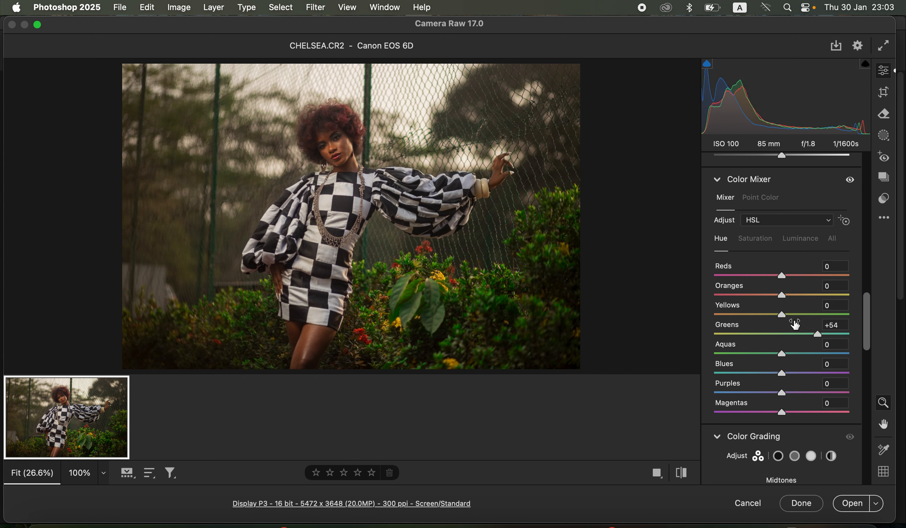
drag(784, 315, 824, 319)
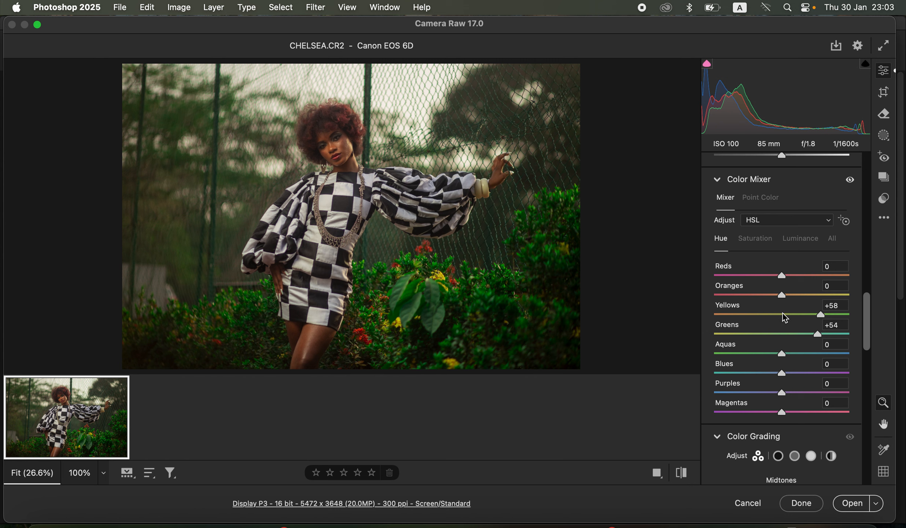
- Lower the Color Mixer saturation of Greens to -30 and Yellows to -8
click(764, 241)
drag(782, 334, 762, 334)
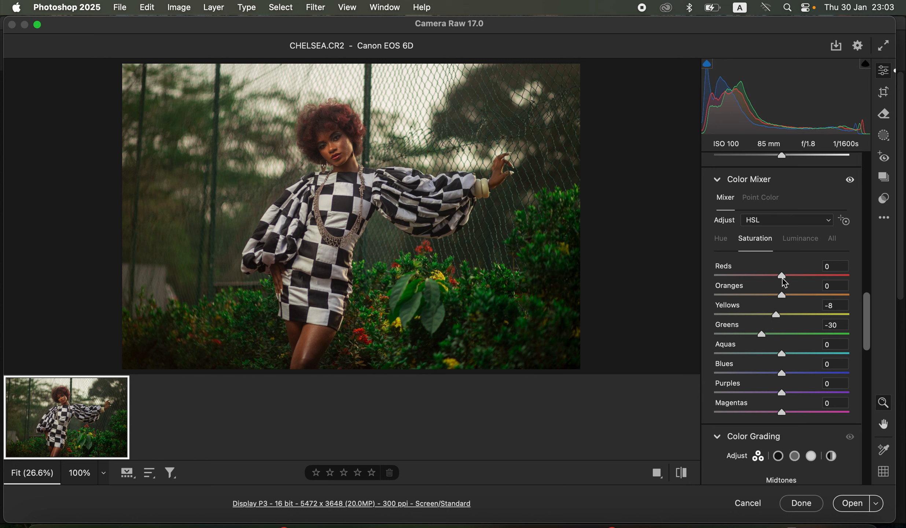
- Raise the Reds saturation in the Color Mixer to +7
click(725, 241)
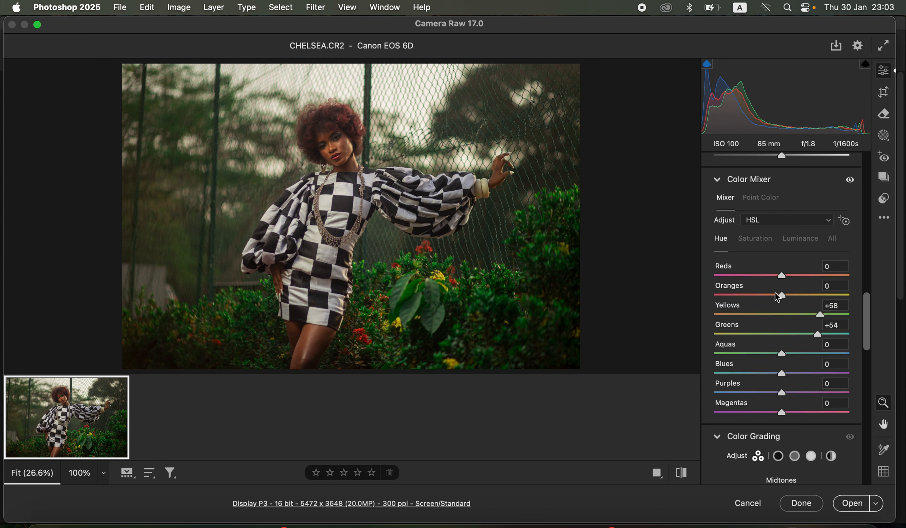
drag(782, 293, 784, 296)
drag(786, 299, 785, 298)
click(767, 239)
click(783, 275)
drag(784, 274, 788, 275)
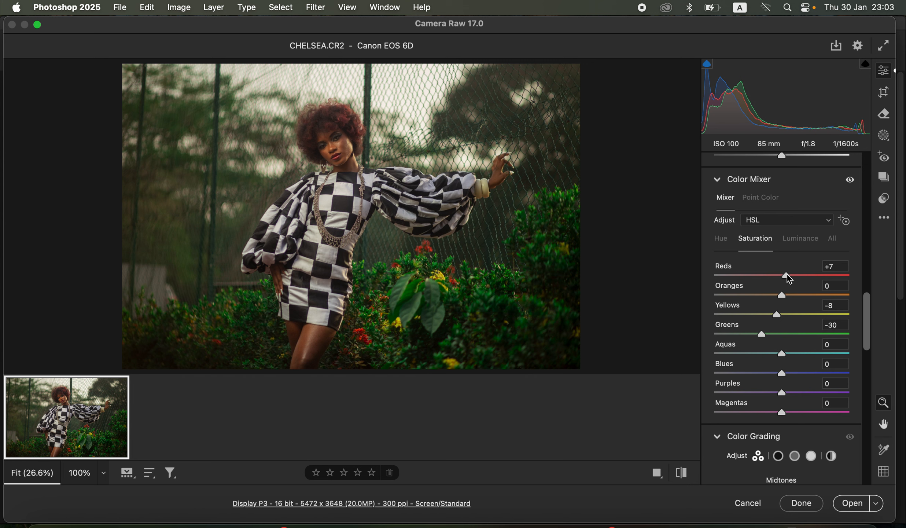
- Compare before and after, then open the edited image in Photoshop
click(682, 472)
click(682, 471)
click(851, 503)
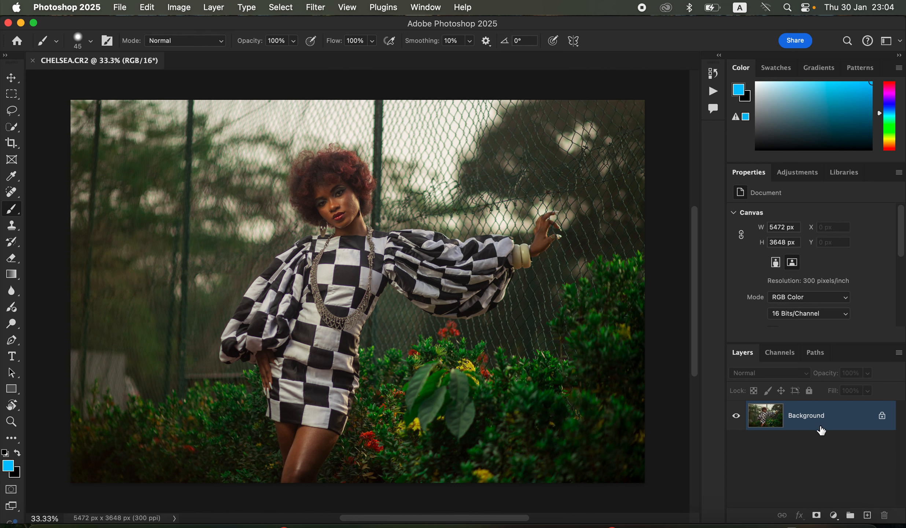
- Duplicate the Background layer twice and rename the middle copy LOW
key(super+j)
key(super+j)
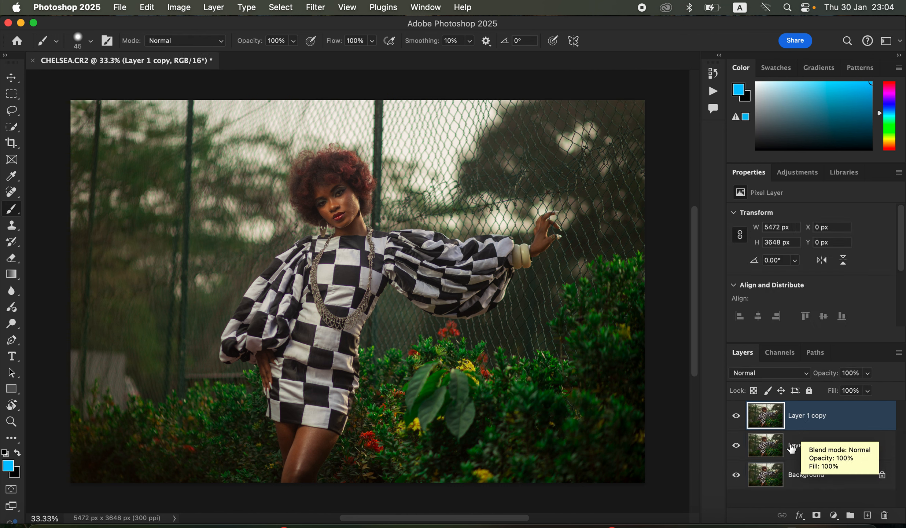
double_click(802, 446)
text(LOW)
key(Return)
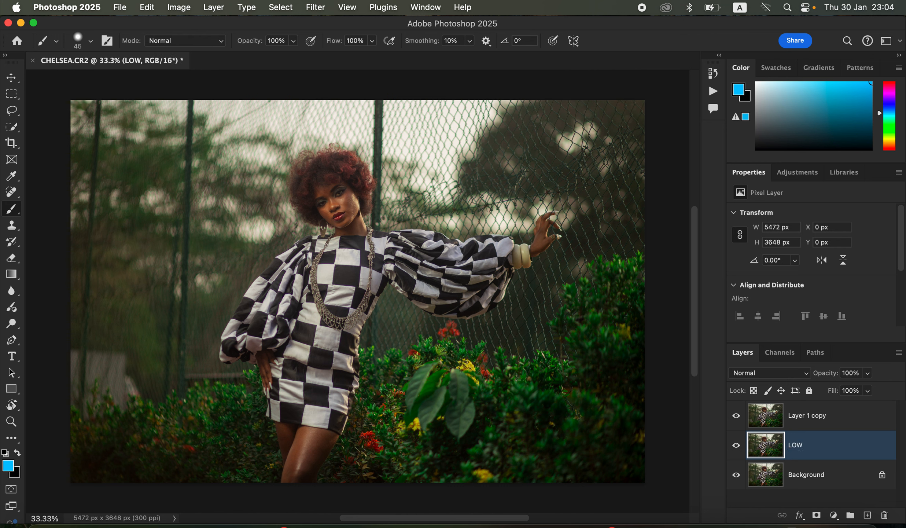
- Rename the top layer copy HIGH
double_click(804, 421)
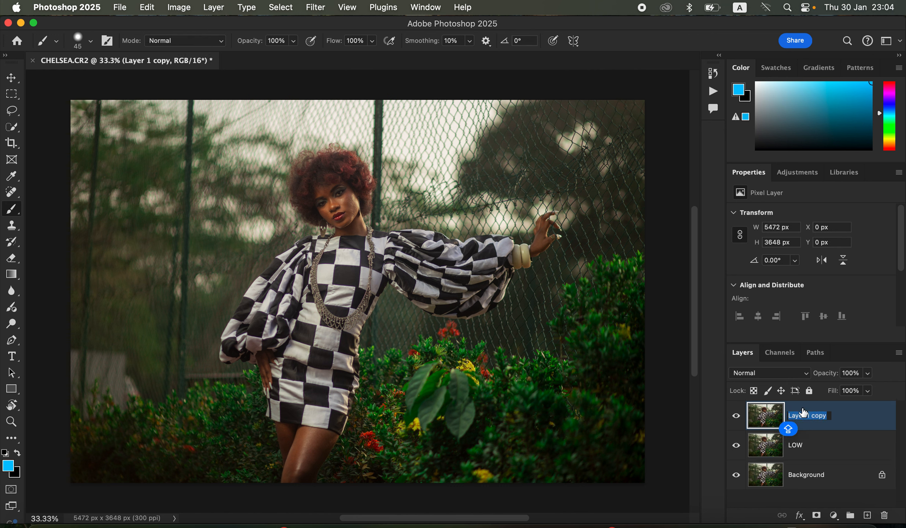
text(HIGH)
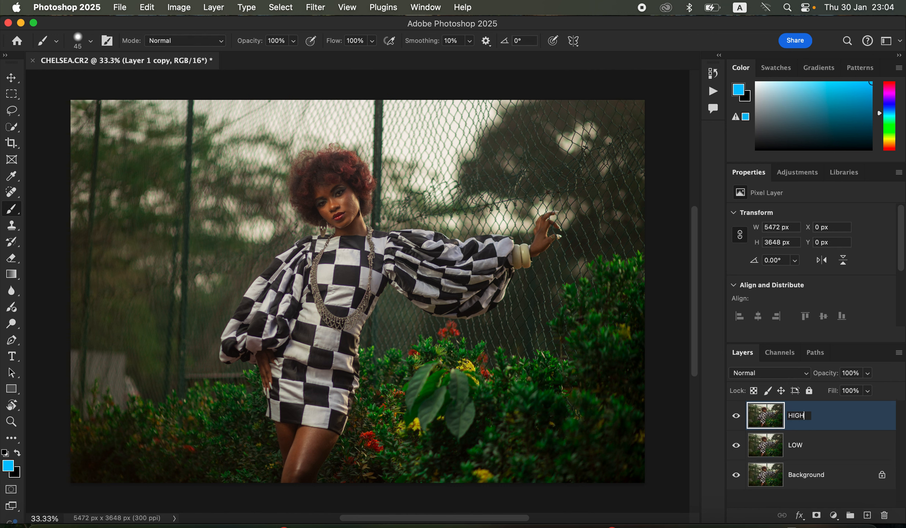
key(Return)
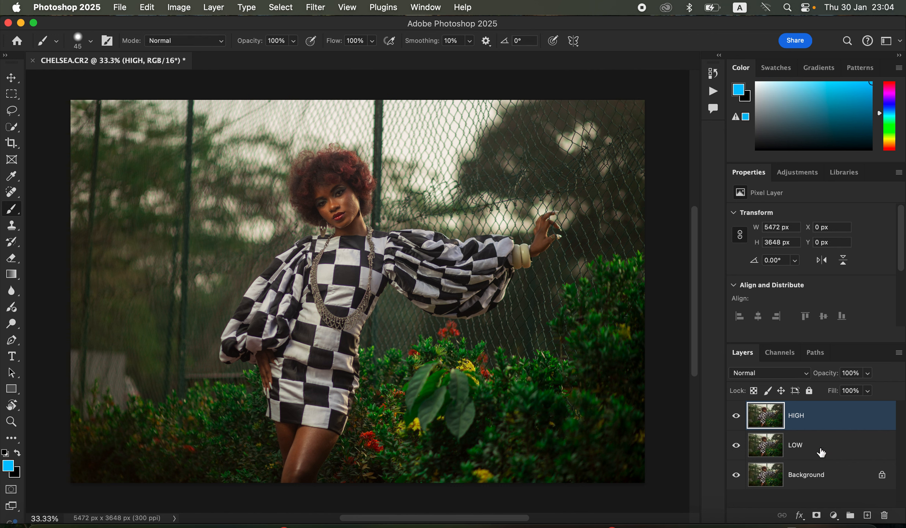
- Apply a Gaussian Blur with a 3.0 pixel radius to the LOW layer
click(823, 452)
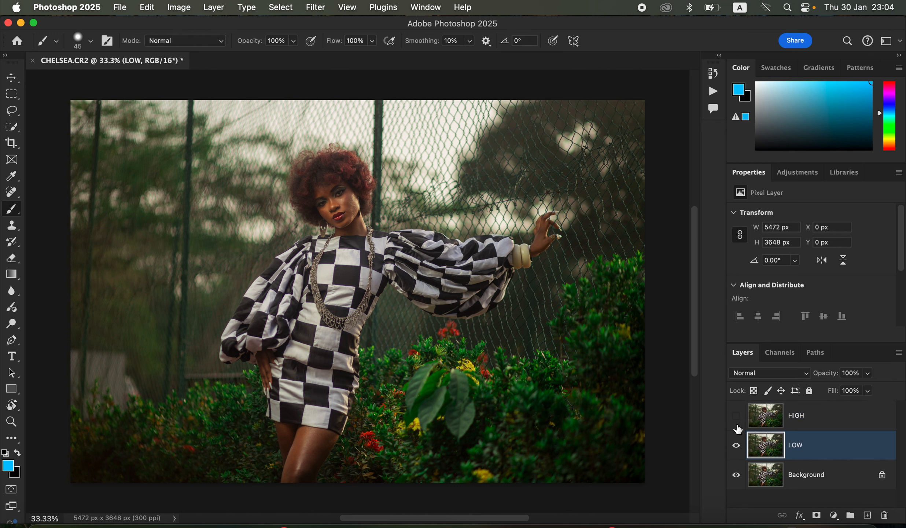
click(316, 8)
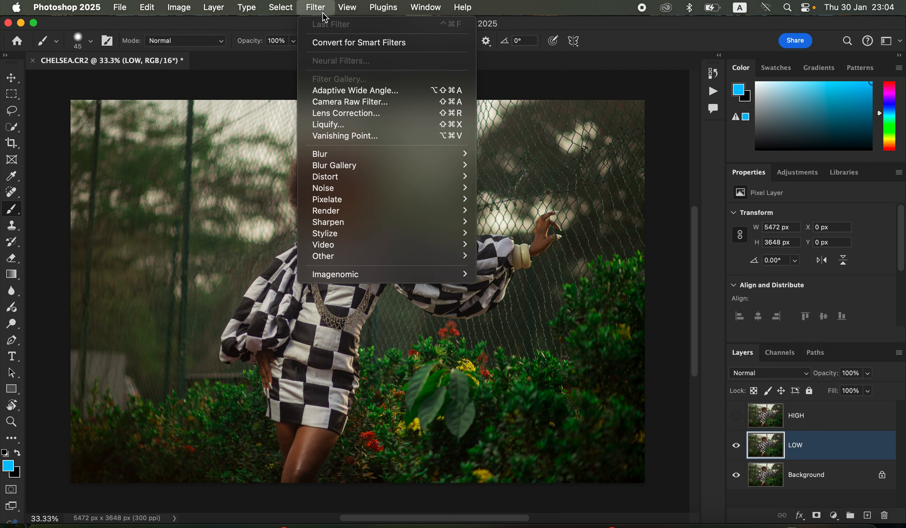
mouse_move(413, 152)
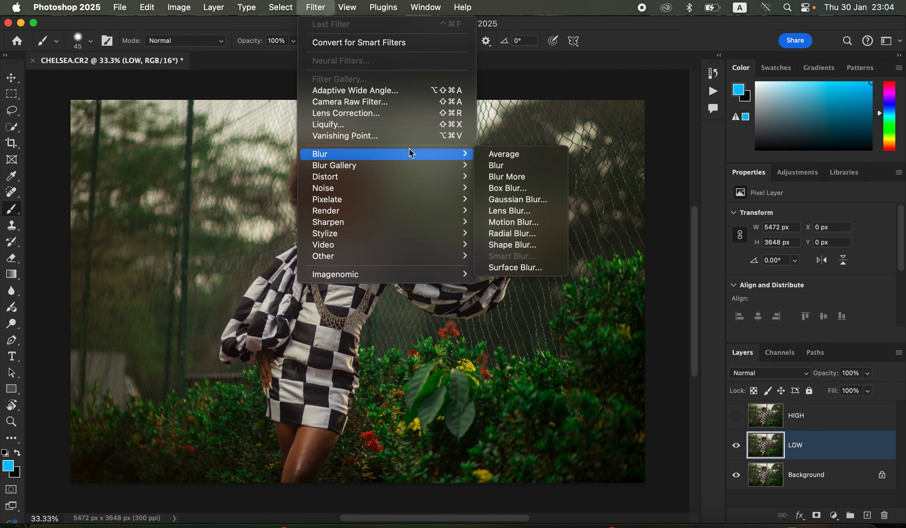
click(532, 200)
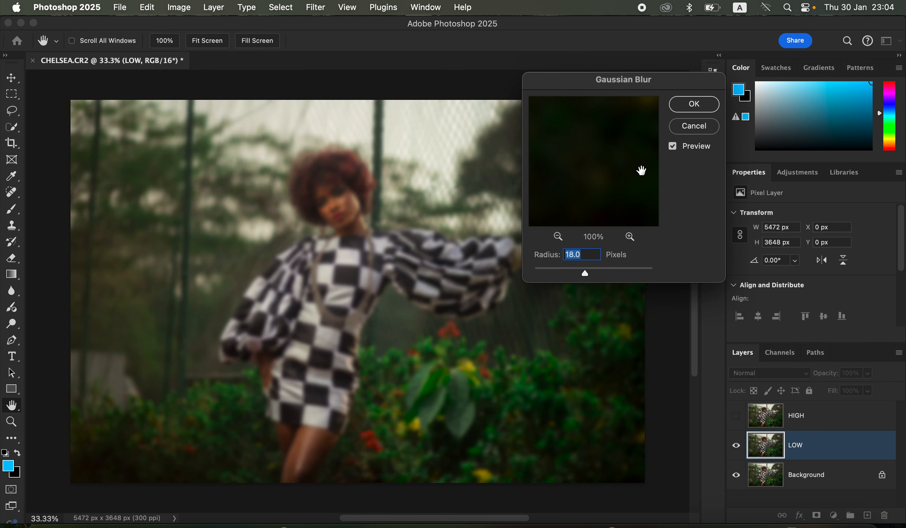
drag(583, 274, 503, 251)
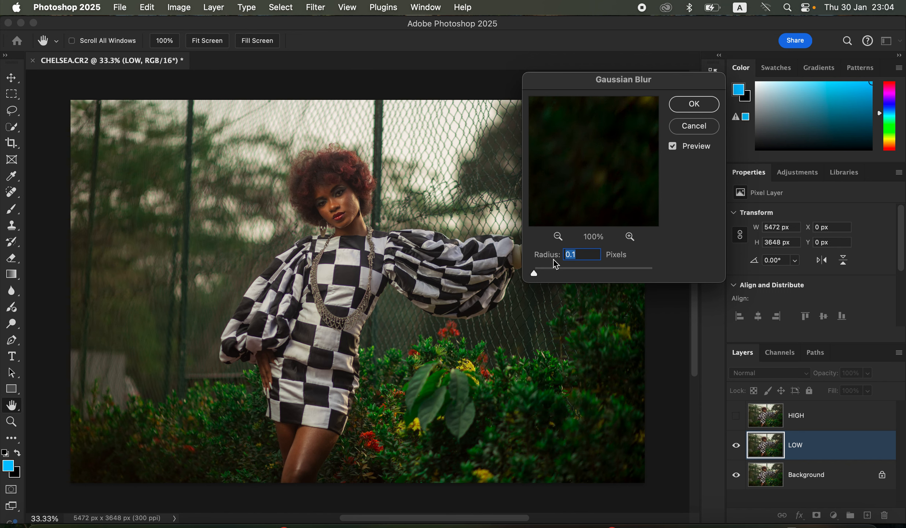
click(345, 205)
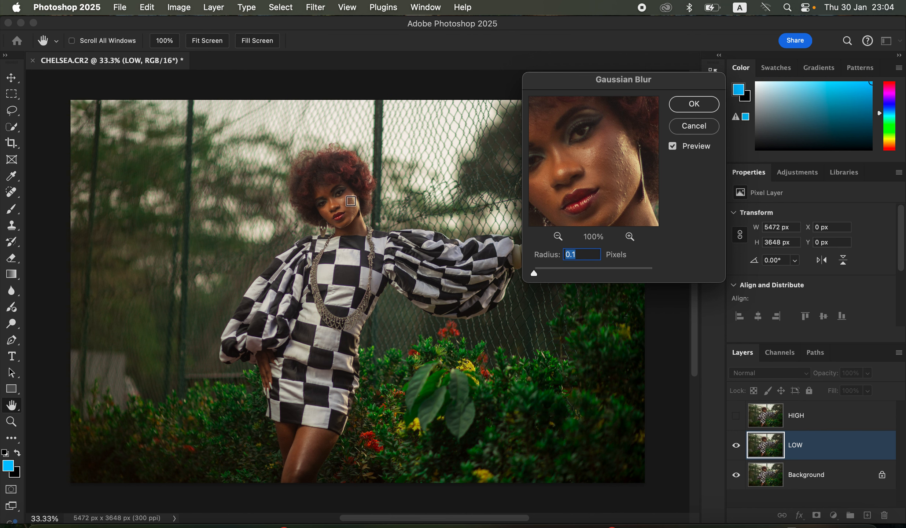
drag(533, 273, 553, 274)
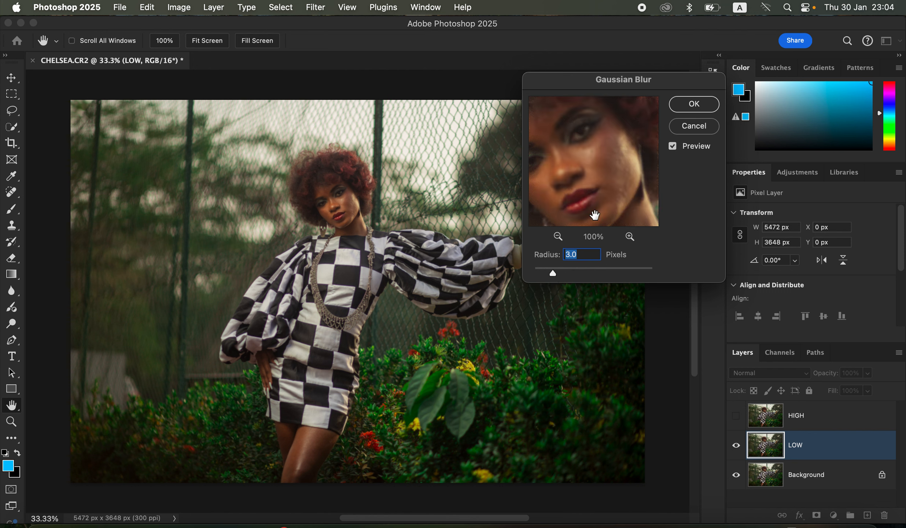
drag(610, 192, 609, 166)
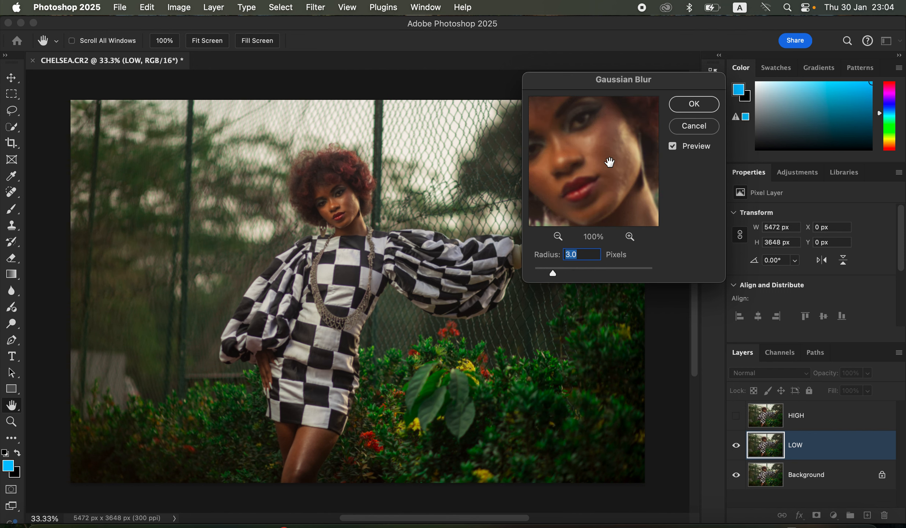
click(699, 108)
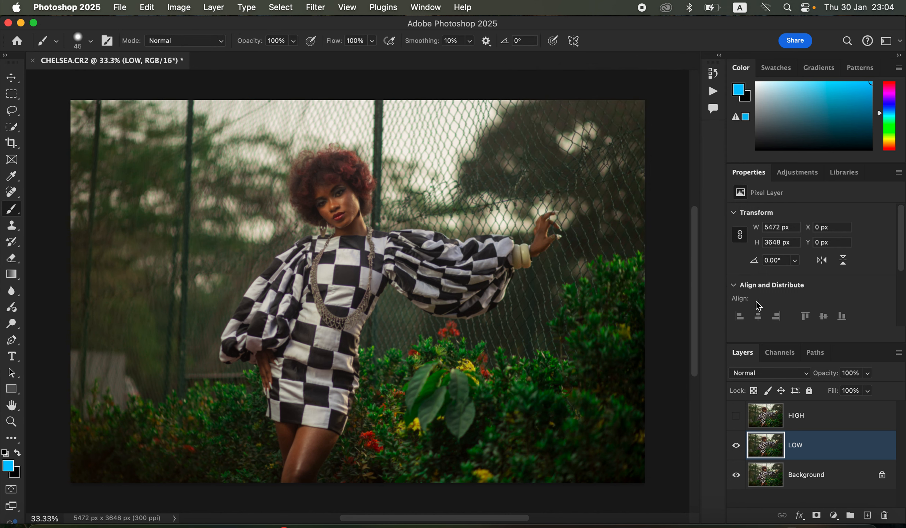
- Select and show the HIGH layer, then open Apply Image with LOW as the source layer
click(820, 427)
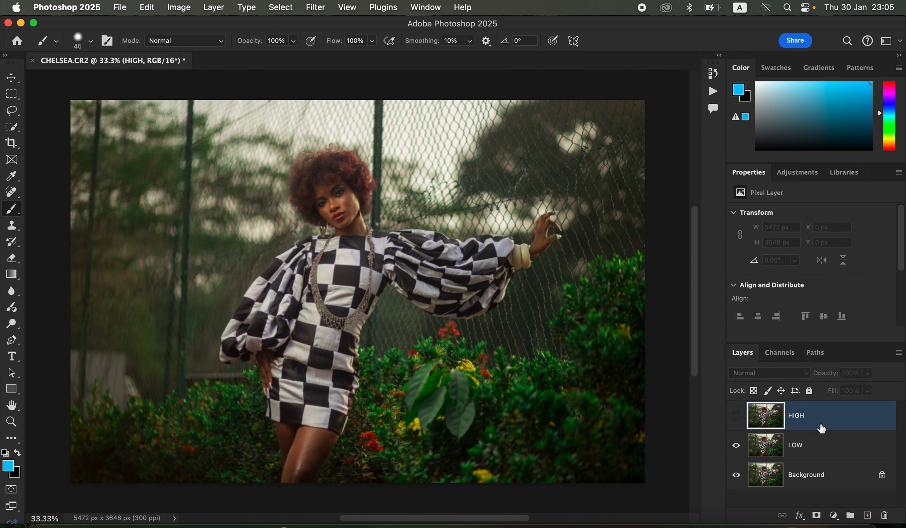
click(737, 426)
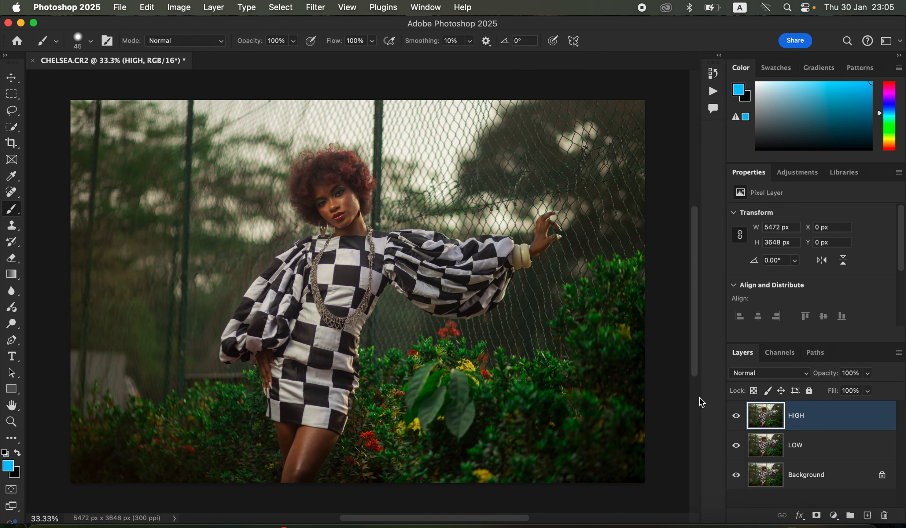
click(186, 9)
click(206, 190)
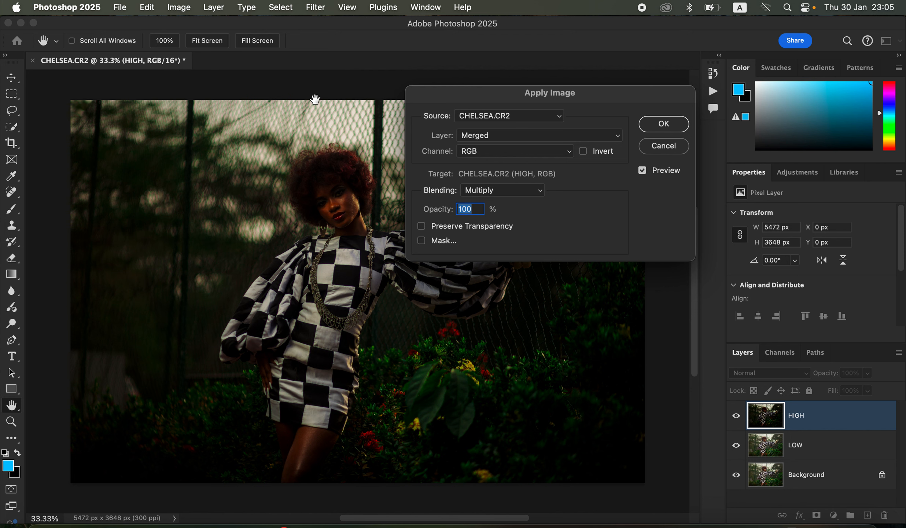
click(507, 139)
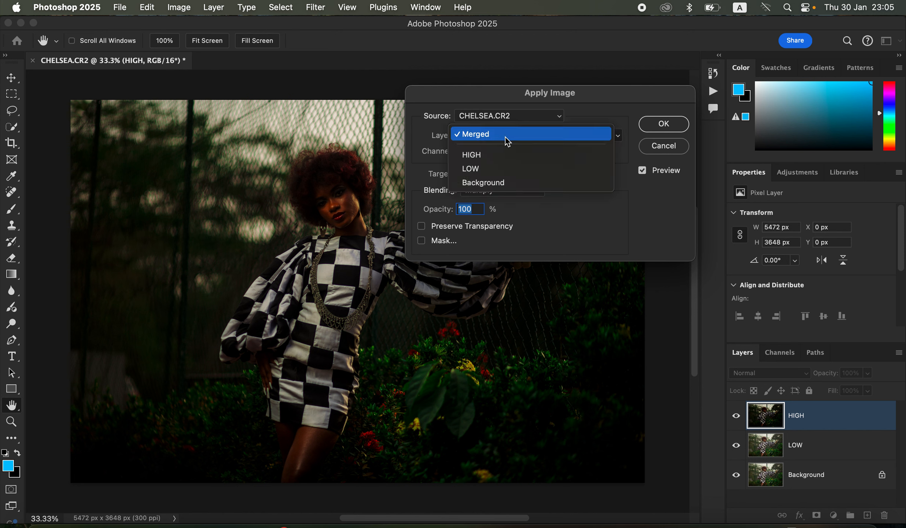
click(506, 170)
click(509, 155)
click(508, 156)
click(510, 193)
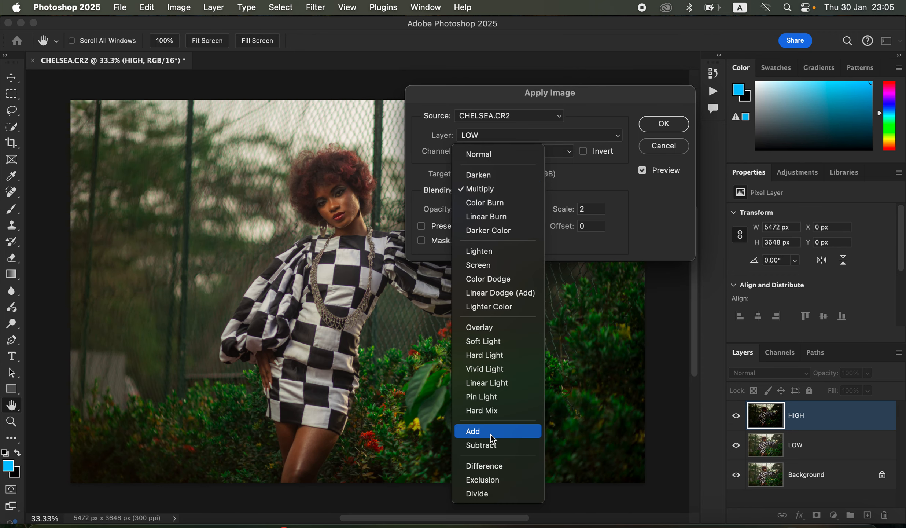
click(495, 433)
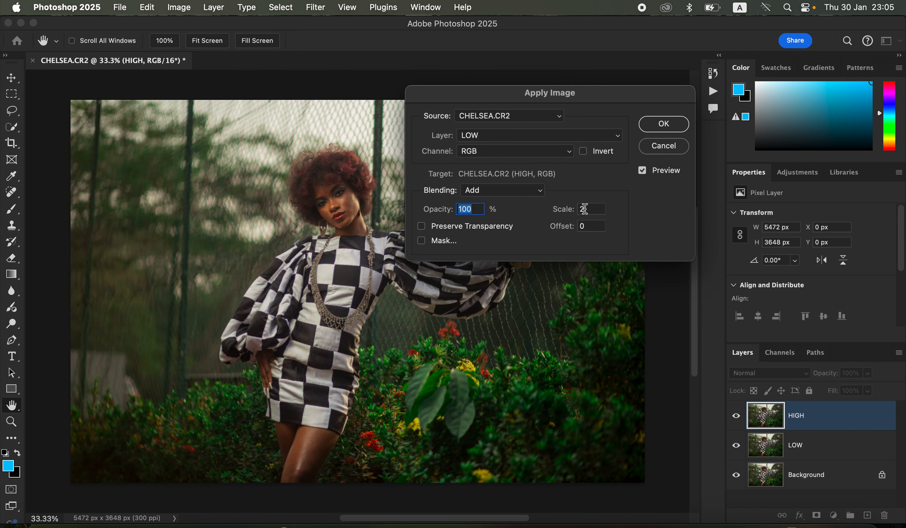
click(583, 152)
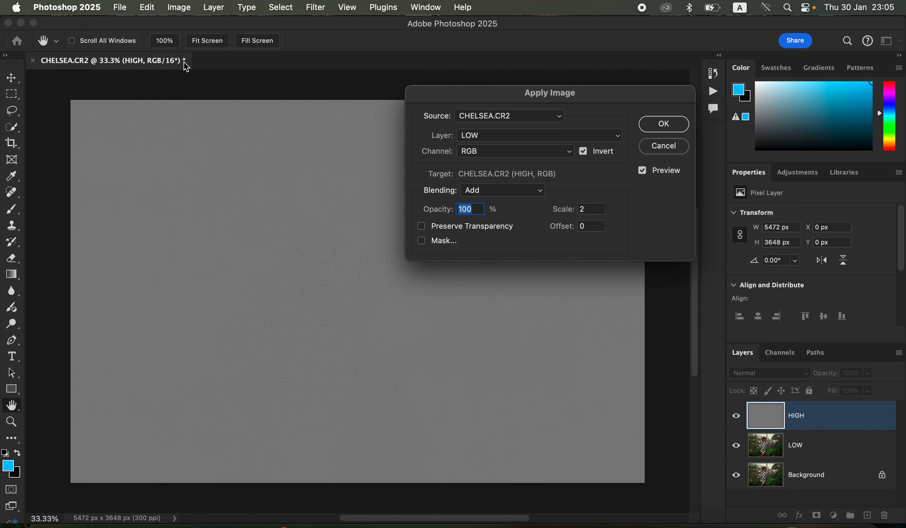
click(521, 140)
click(519, 139)
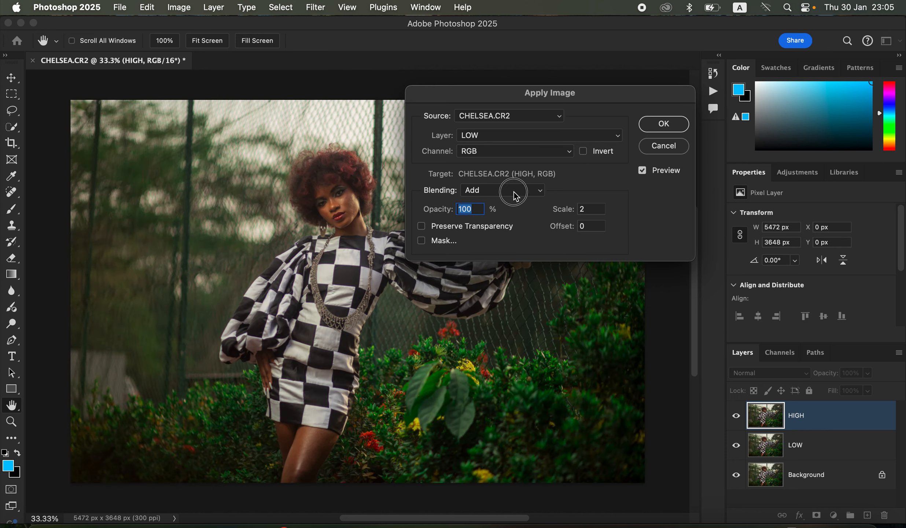
click(511, 190)
click(512, 205)
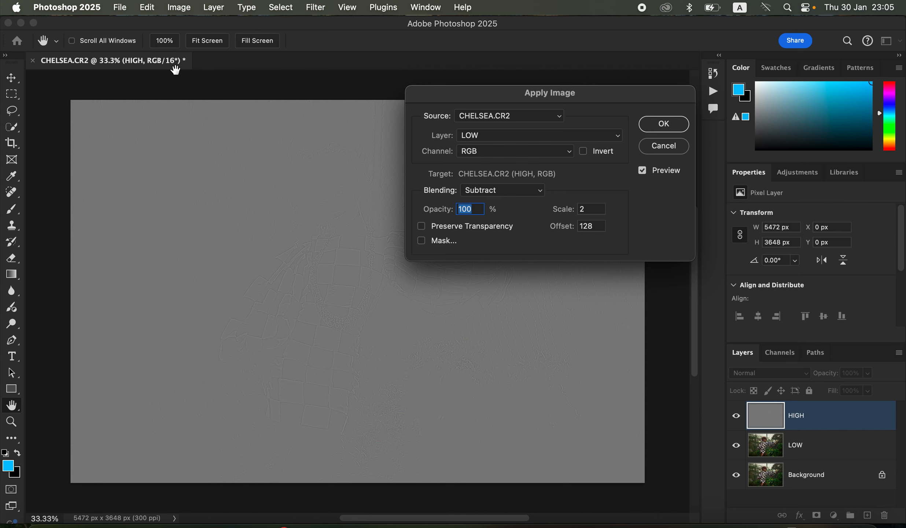
- Apply the LOW layer to HIGH using Add blending with Invert enabled, scale 2 and offset 0
click(523, 195)
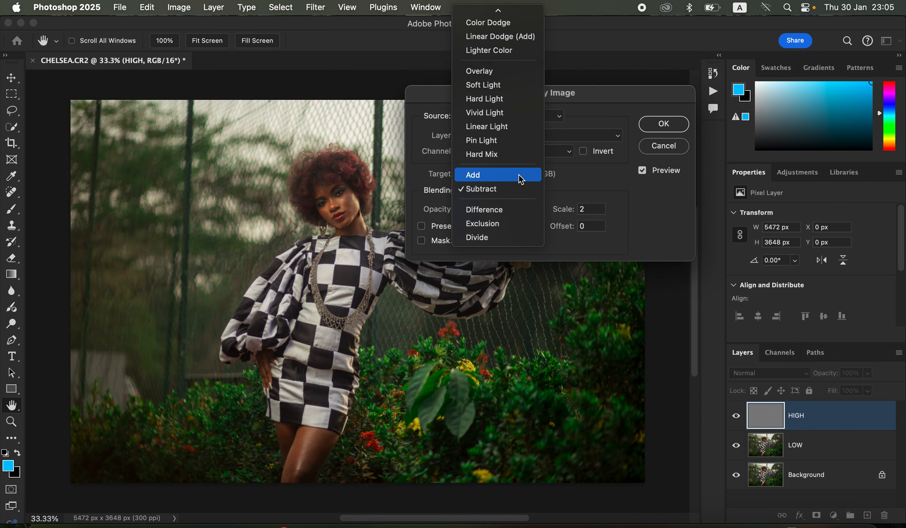
click(522, 176)
click(583, 151)
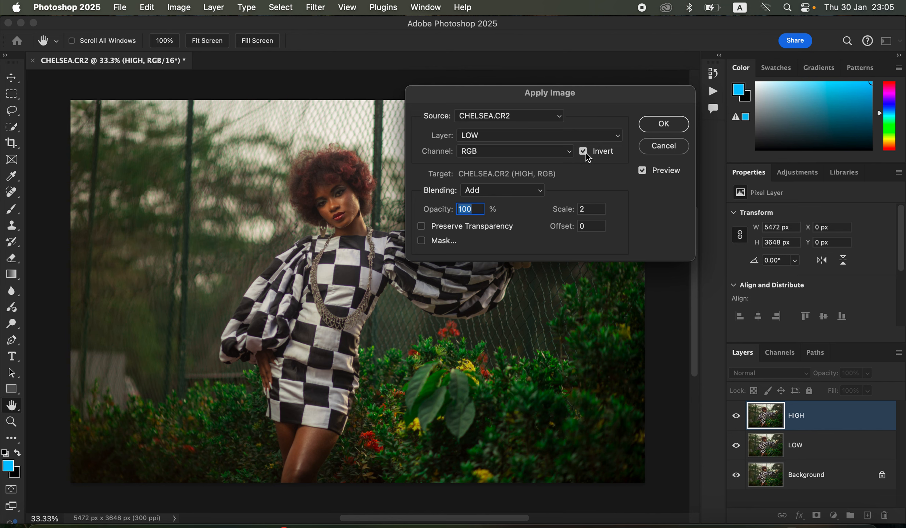
click(664, 124)
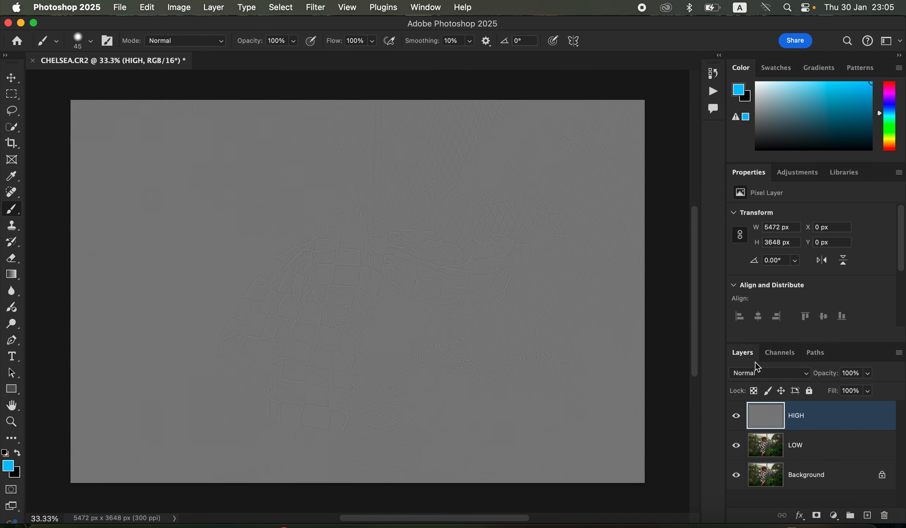
- Set the HIGH layer's blend mode to Linear Light, then group HIGH and LOW together and expand the group
click(764, 380)
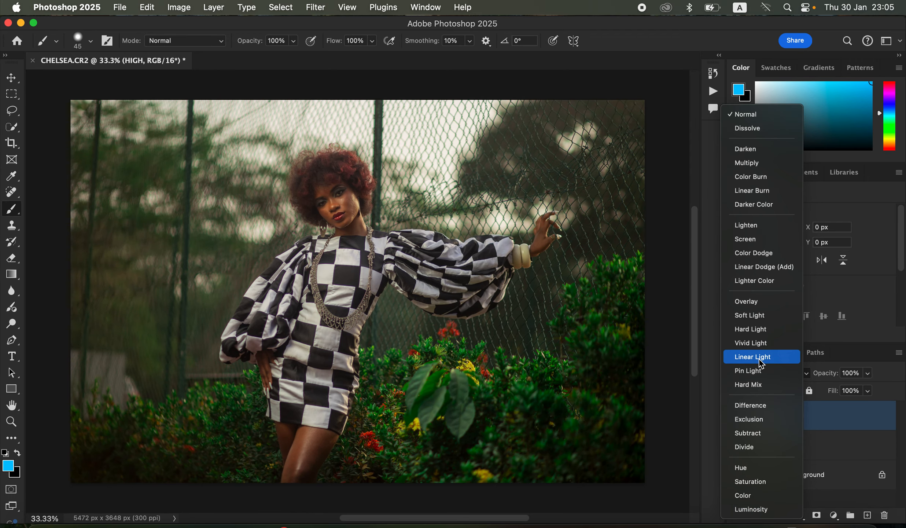
click(757, 357)
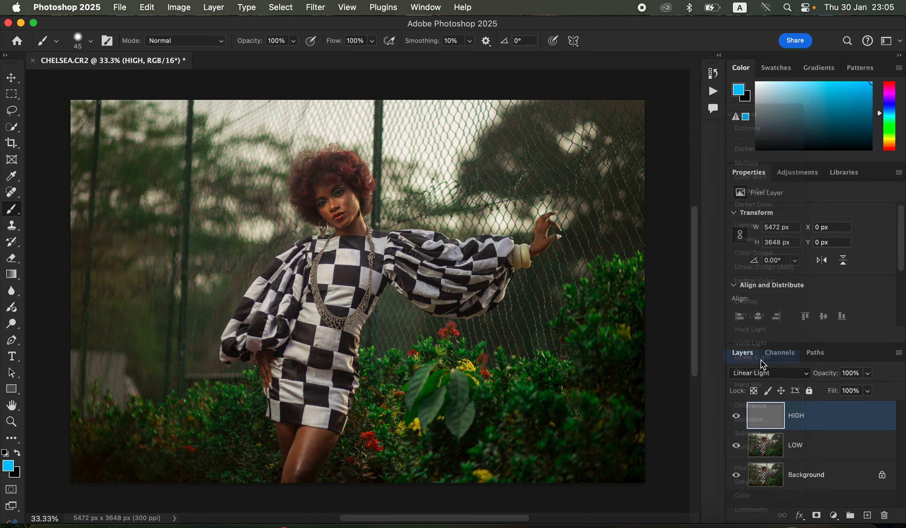
shift+click(832, 445)
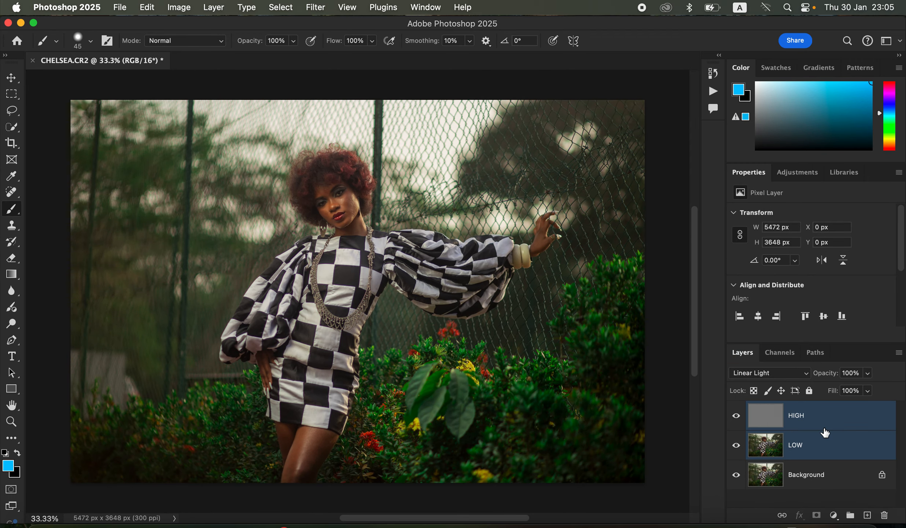
key(super+g)
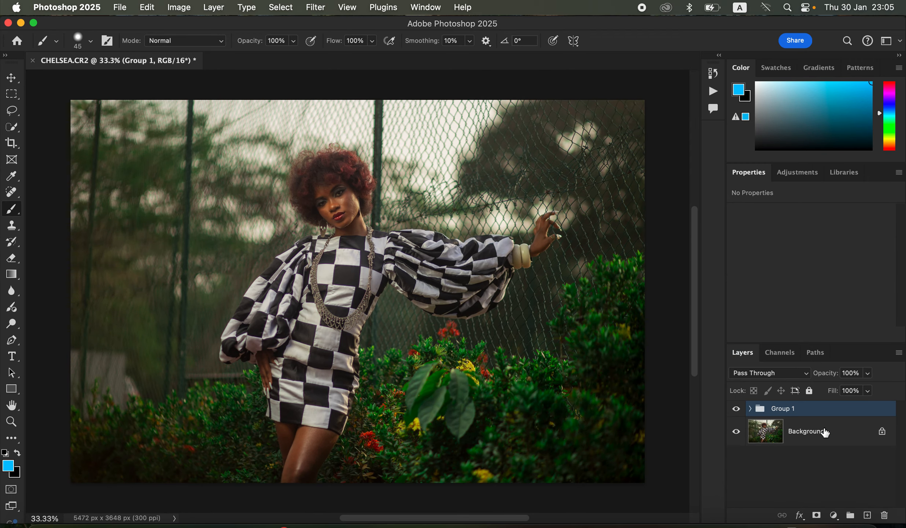
click(751, 409)
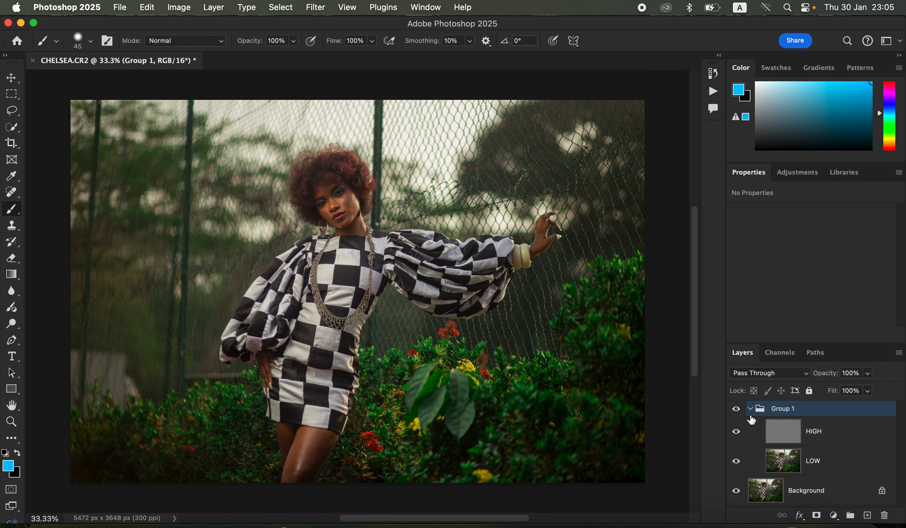
- Select the LOW layer, hide HIGH, and set up the Mixer Brush with a 200 px soft round brush
click(815, 468)
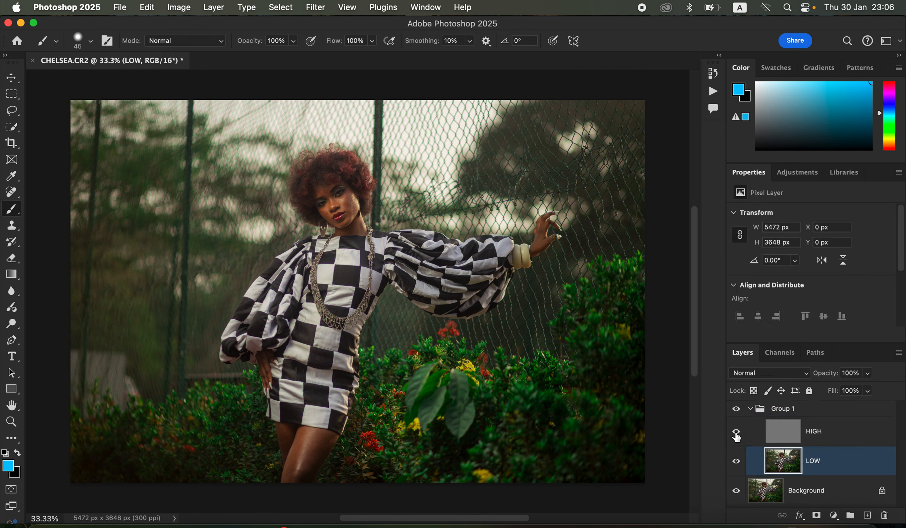
mouse_move(18, 211)
mouse_down()
mouse_move(55, 207)
mouse_move(74, 243)
mouse_up()
click(90, 40)
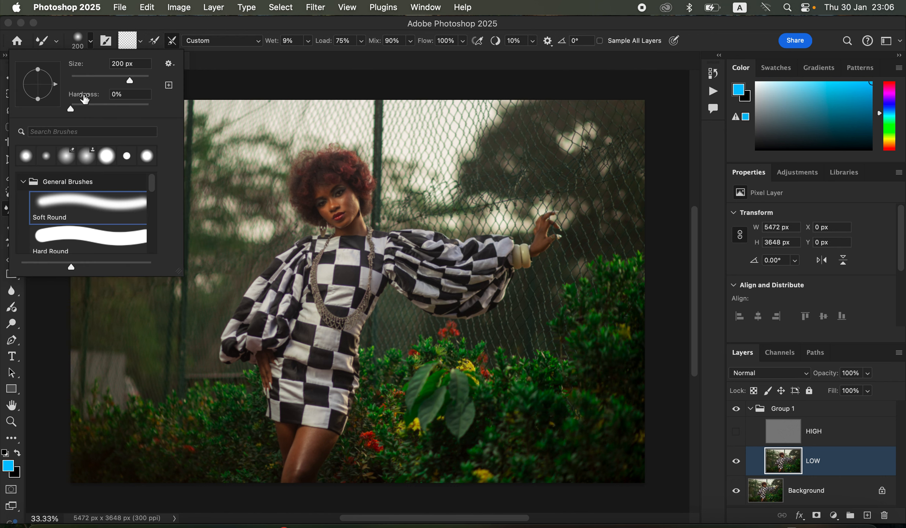
click(91, 41)
click(142, 46)
click(150, 68)
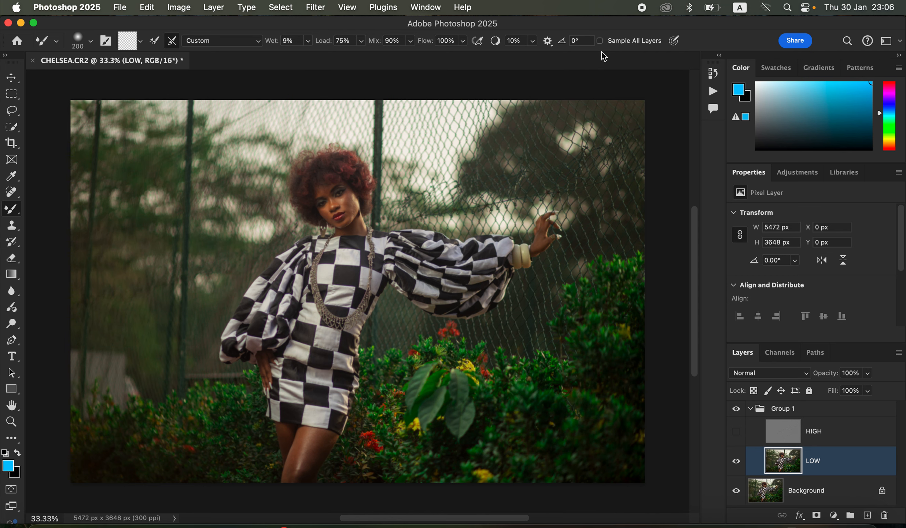
- Blend the skin tones on the face and neck of the LOW layer with a smaller Mixer Brush
scroll(332, 276, up, 2)
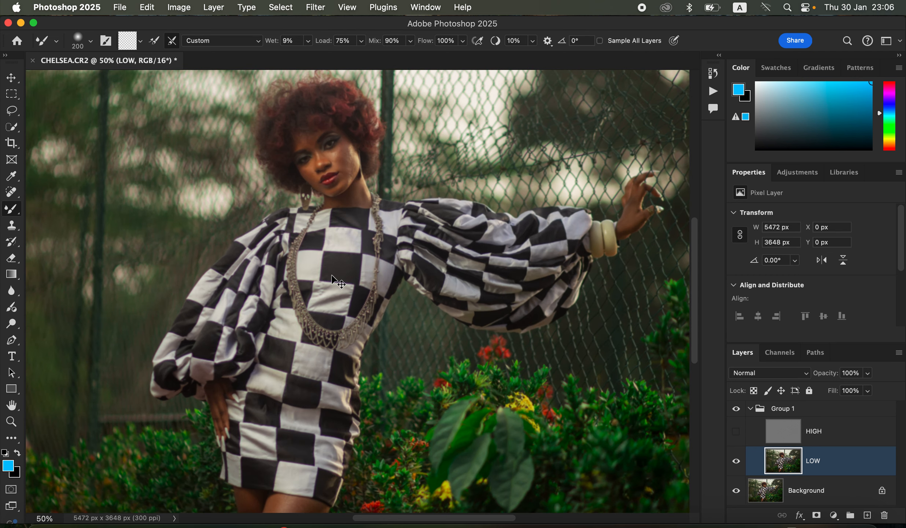
scroll(491, 290, up, 4)
scroll(491, 289, left, 1)
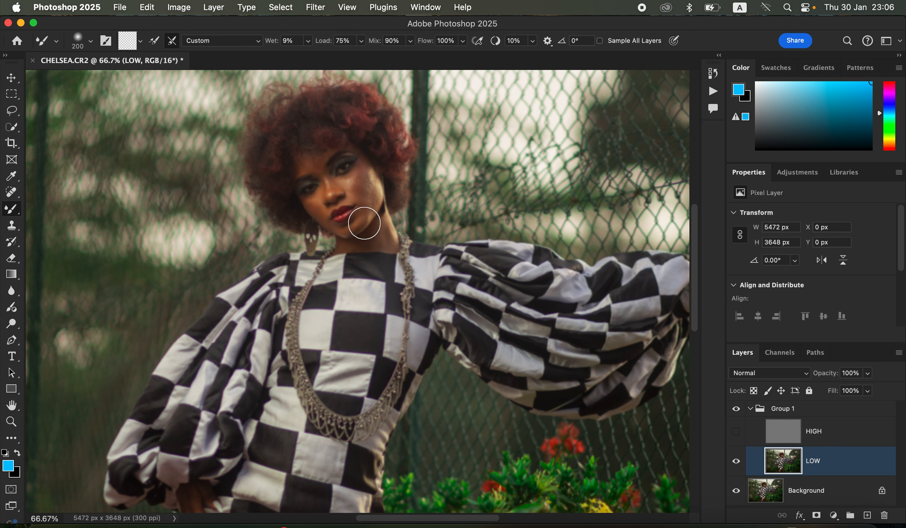
key(bracketleft)
key(bracketleft)
key(bracketleft)
drag(360, 165, 356, 169)
drag(358, 176, 359, 180)
drag(370, 190, 364, 199)
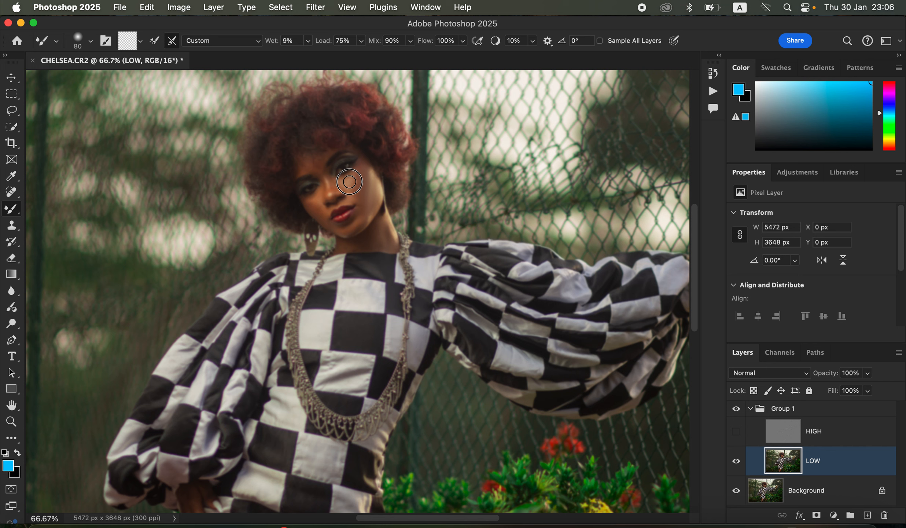
mouse_move(359, 172)
mouse_down()
mouse_move(364, 190)
mouse_move(373, 177)
mouse_move(366, 218)
mouse_up()
drag(362, 182, 360, 182)
mouse_move(315, 201)
mouse_down()
mouse_move(306, 196)
mouse_move(319, 215)
mouse_move(321, 190)
mouse_move(316, 200)
mouse_move(331, 225)
mouse_move(352, 228)
mouse_move(359, 218)
mouse_up()
key(bracketleft)
key(bracketleft)
mouse_move(323, 165)
mouse_down()
mouse_move(313, 166)
mouse_move(320, 170)
mouse_up()
mouse_move(330, 179)
mouse_down()
mouse_move(350, 186)
mouse_move(354, 166)
mouse_move(358, 218)
mouse_move(344, 234)
mouse_move(376, 236)
mouse_move(380, 223)
mouse_move(374, 241)
mouse_move(344, 246)
mouse_move(351, 229)
mouse_move(339, 192)
mouse_move(313, 166)
mouse_move(316, 177)
mouse_up()
mouse_move(338, 363)
mouse_down()
mouse_move(329, 362)
mouse_move(362, 365)
mouse_move(368, 339)
mouse_move(361, 370)
mouse_up()
- Smooth the skin on the hand, wrist and legs with a larger Mixer Brush, then show the HIGH layer again
scroll(378, 239, down, 5)
mouse_move(203, 368)
mouse_down()
mouse_move(211, 408)
mouse_move(206, 358)
mouse_up()
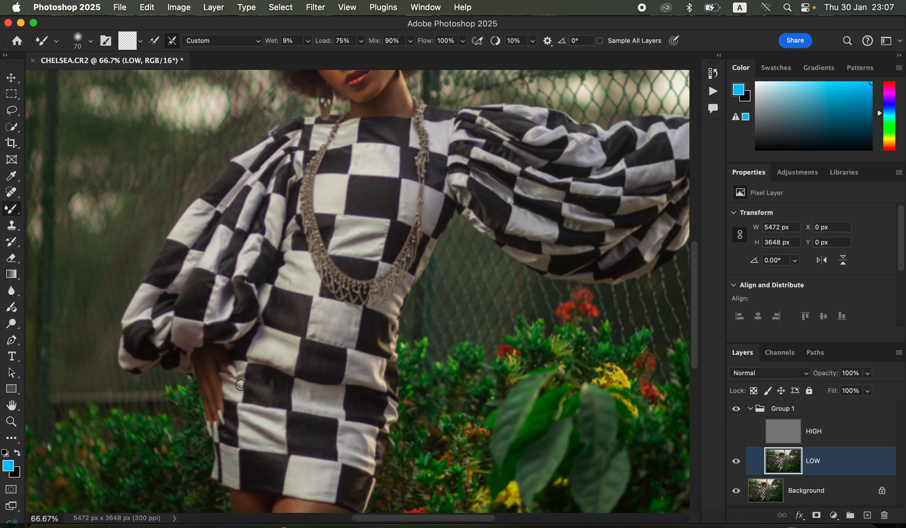
scroll(461, 300, right, 5)
scroll(460, 300, up, 2)
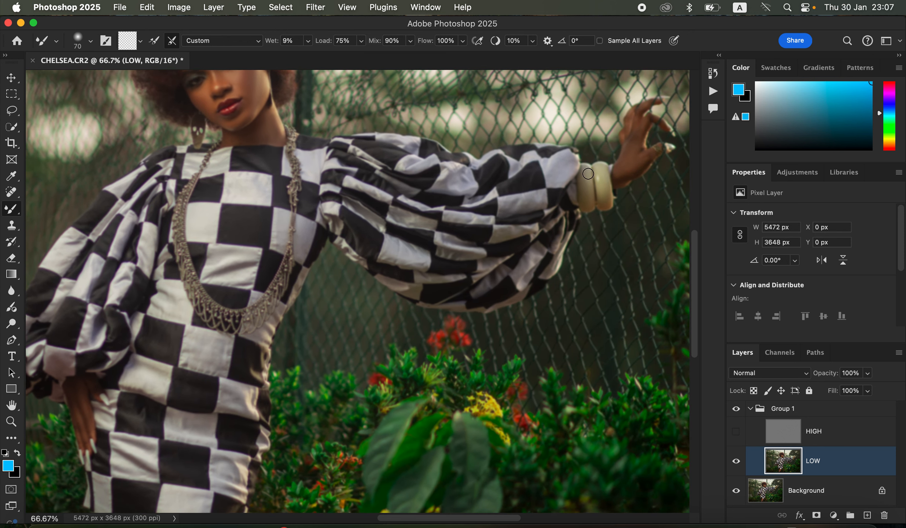
drag(625, 161, 638, 167)
drag(370, 341, 501, 157)
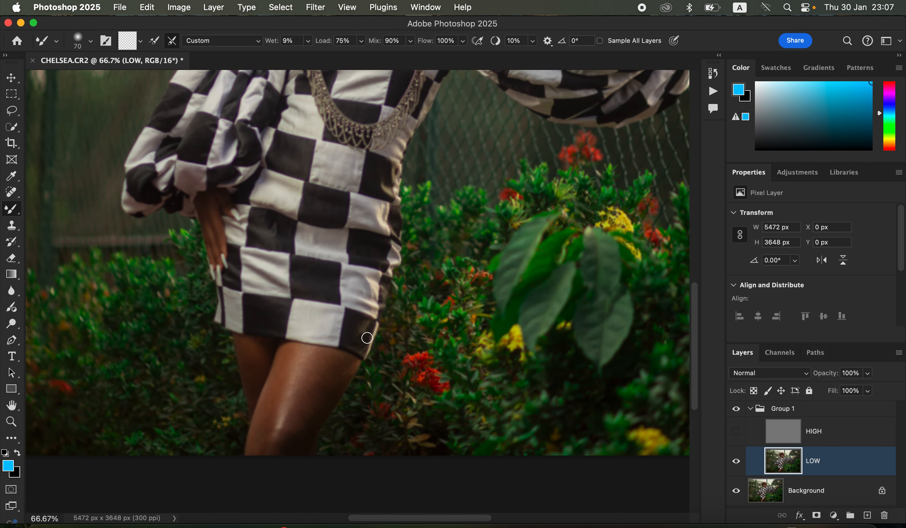
key(bracketright)
key(bracketright)
key(bracketright)
key(bracketright)
mouse_move(283, 398)
mouse_down()
mouse_move(288, 370)
mouse_move(270, 414)
mouse_move(293, 353)
mouse_move(324, 362)
mouse_move(298, 404)
mouse_move(308, 374)
mouse_move(323, 371)
mouse_move(319, 363)
mouse_move(338, 363)
mouse_move(330, 381)
mouse_move(341, 363)
mouse_move(297, 435)
mouse_move(286, 424)
mouse_move(274, 450)
mouse_move(304, 357)
mouse_move(341, 362)
mouse_move(335, 373)
mouse_move(319, 364)
mouse_move(255, 373)
mouse_move(246, 354)
mouse_move(251, 379)
mouse_move(293, 359)
mouse_move(258, 447)
mouse_move(329, 365)
mouse_move(326, 400)
mouse_move(336, 386)
mouse_move(317, 420)
mouse_up()
click(736, 431)
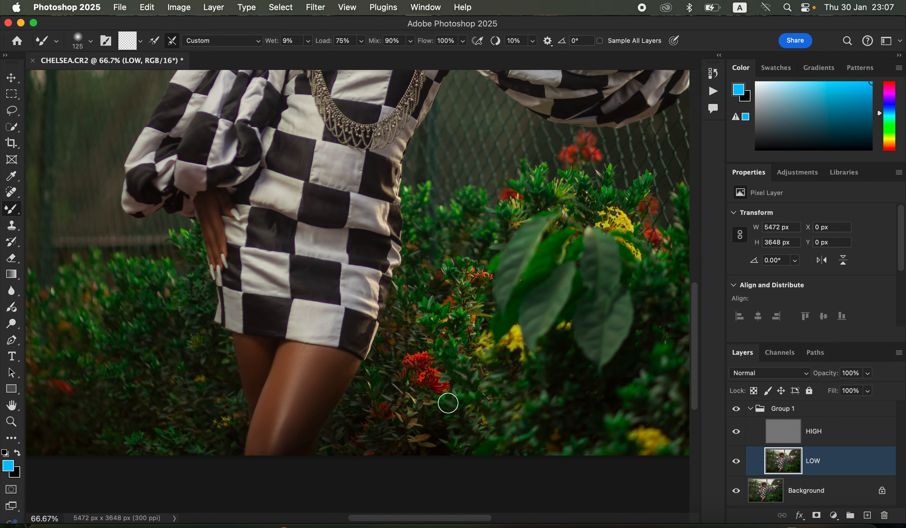
- Select the HIGH layer and set up the Clone Stamp Tool with a 60 px soft brush, aligned, sampling the current layer
scroll(444, 403, down, 3)
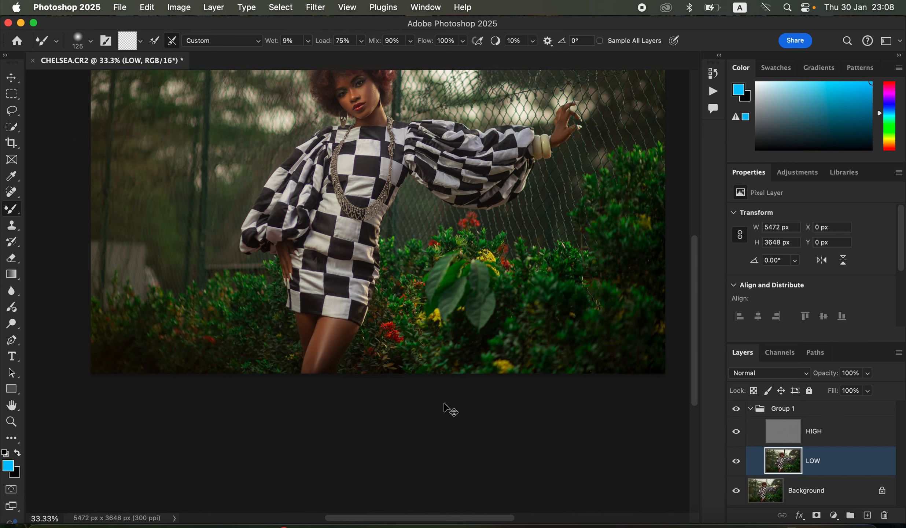
scroll(444, 404, up, 3)
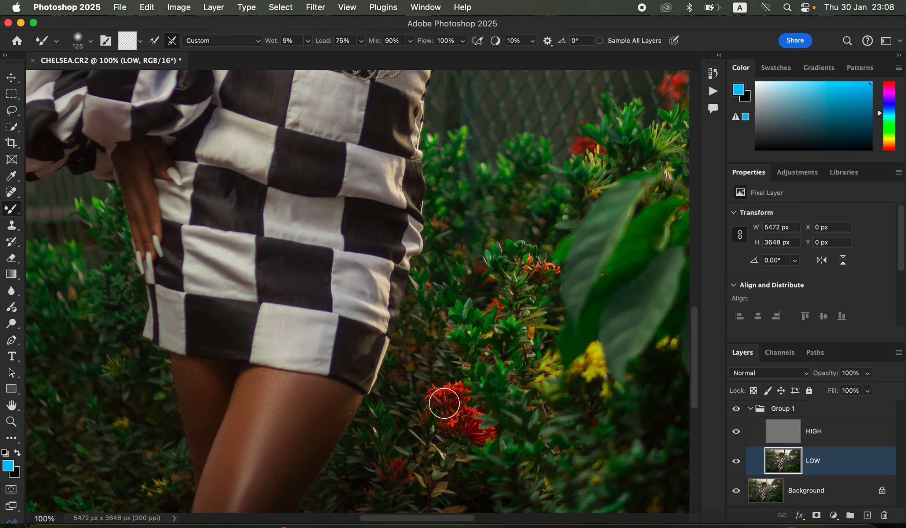
scroll(453, 269, up, 15)
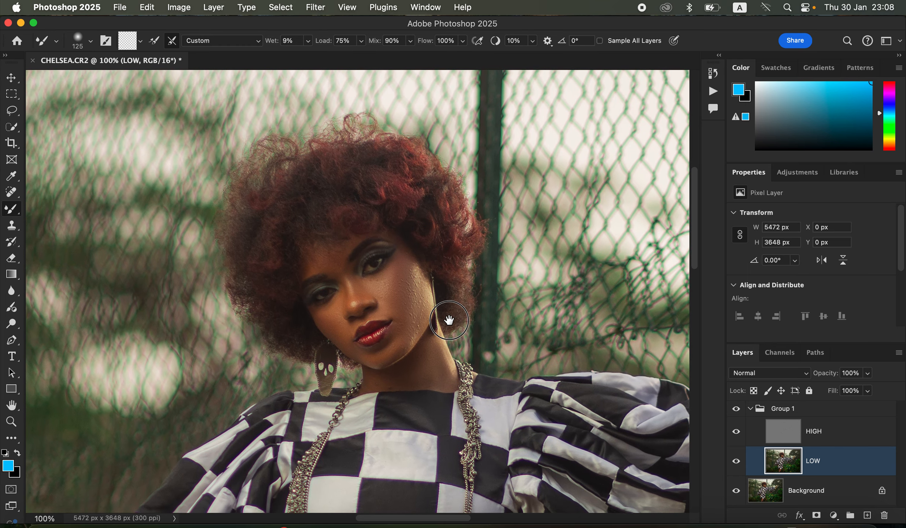
click(841, 443)
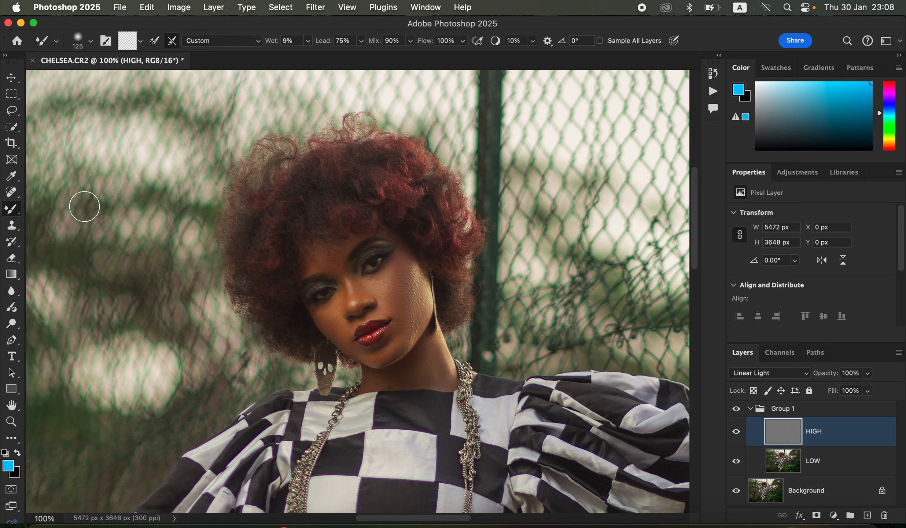
click(17, 226)
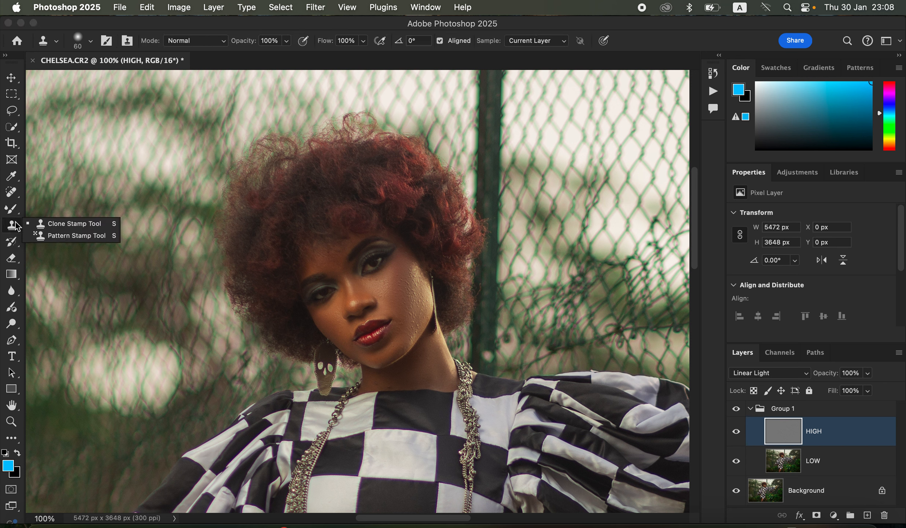
click(51, 223)
click(96, 41)
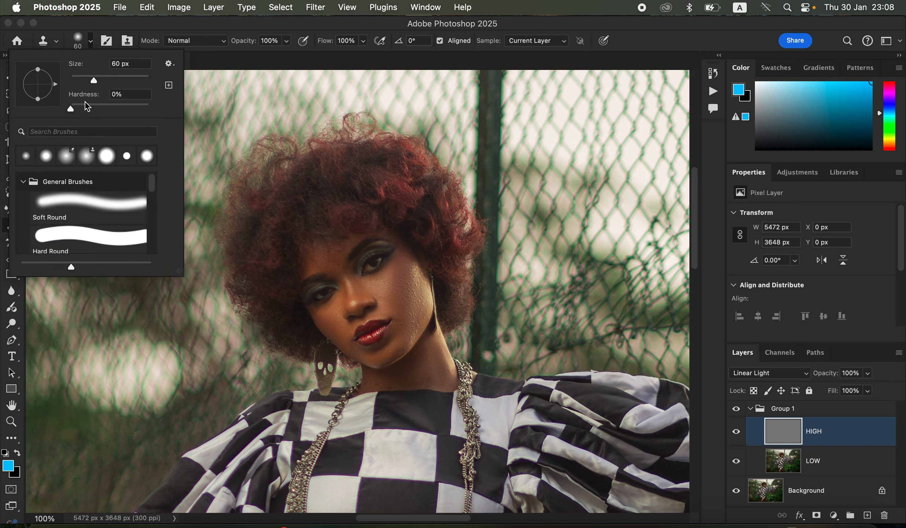
click(94, 44)
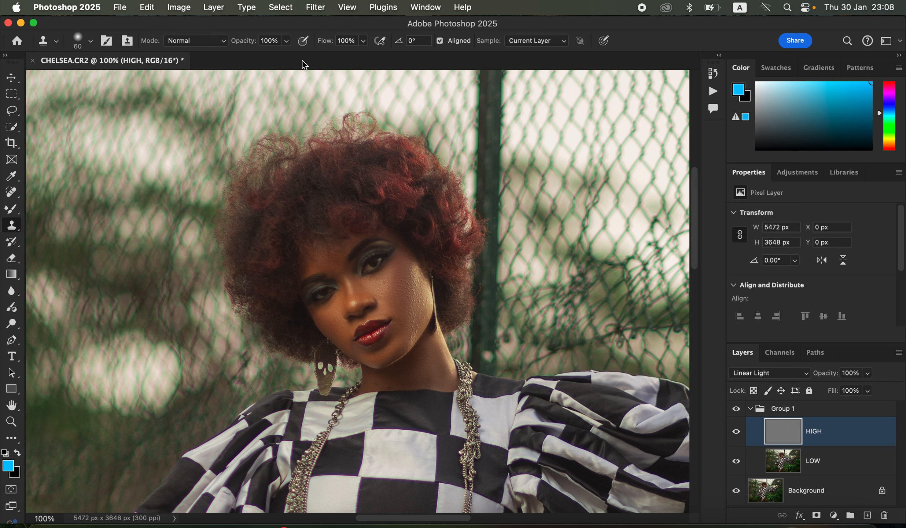
click(440, 41)
click(526, 46)
click(526, 44)
- Zoom into the cheek and clone over skin bumps on the HIGH layer with a 15 px brush
key(super+plus)
key(super+plus)
key(super+plus)
mouse_move(473, 279)
mouse_down()
mouse_move(394, 238)
mouse_move(370, 202)
mouse_up()
key(bracketleft)
key(bracketleft)
key(bracketleft)
key(bracketleft)
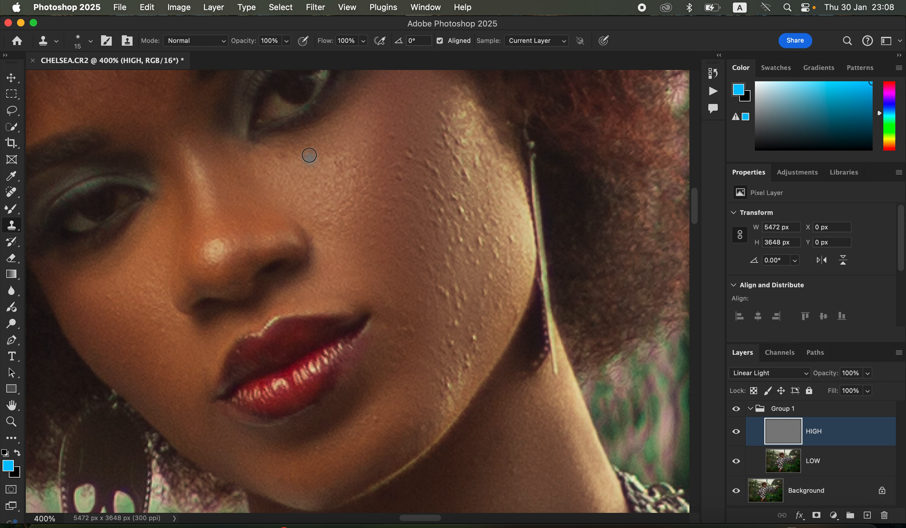
alt+click(334, 192)
click(337, 165)
alt+click(476, 209)
click(462, 211)
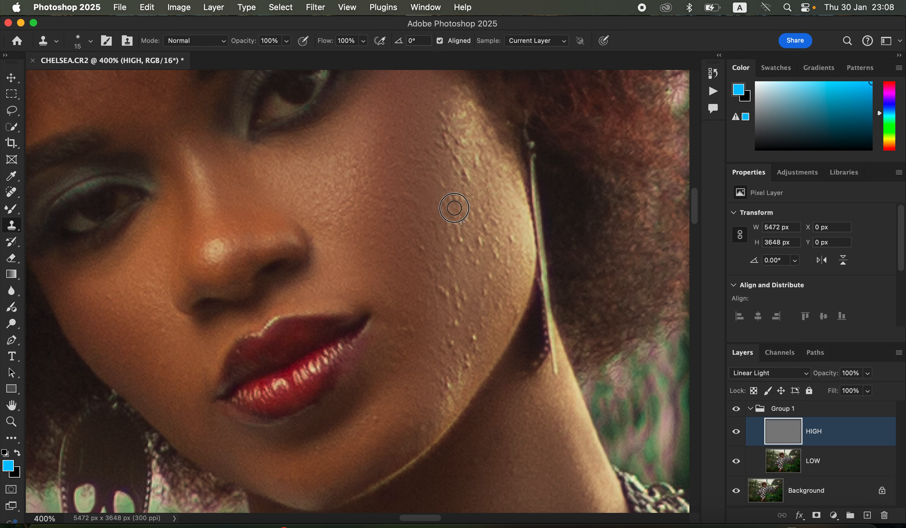
- Clone over the skin bumps on the lower cheek near the jawline on the HIGH layer with a 30 px brush
click(459, 170)
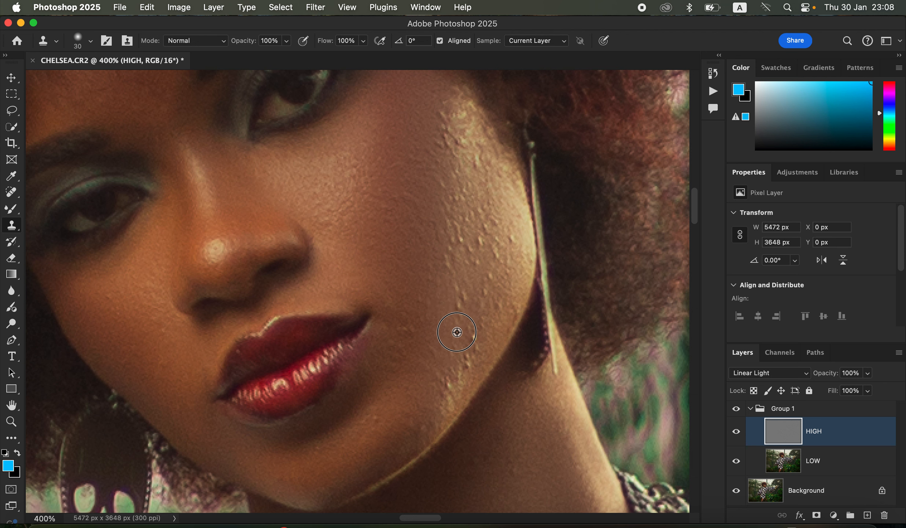
alt+click(457, 331)
drag(457, 372, 467, 345)
alt+click(465, 327)
alt+click(463, 335)
drag(457, 297, 458, 309)
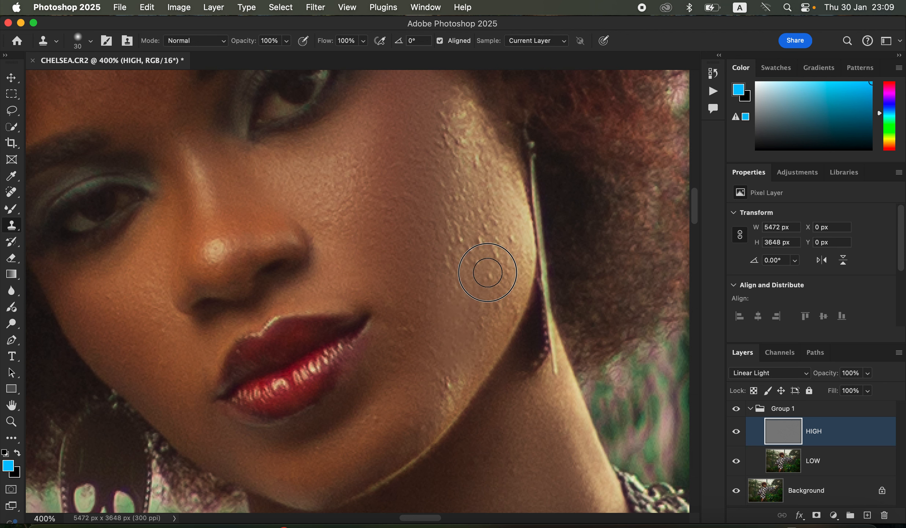
drag(481, 225, 487, 220)
alt+click(484, 258)
drag(492, 260, 503, 236)
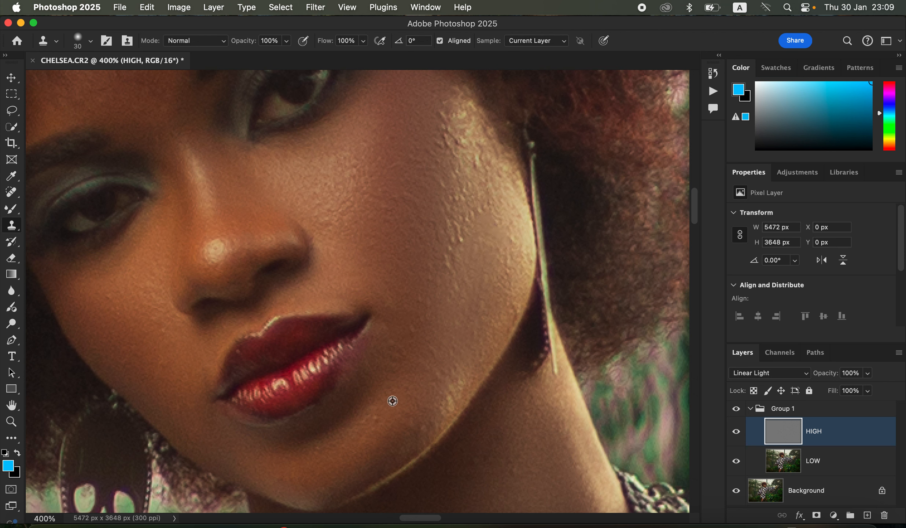
mouse_move(448, 281)
mouse_down()
mouse_move(448, 242)
mouse_move(449, 257)
mouse_move(457, 241)
mouse_move(466, 248)
mouse_move(466, 222)
mouse_up()
alt+click(466, 221)
drag(464, 171, 463, 196)
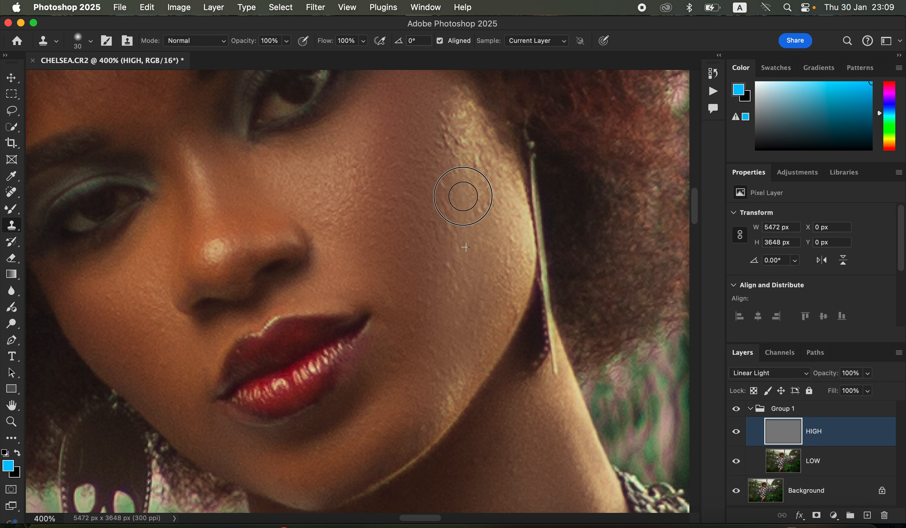
mouse_move(479, 158)
mouse_down()
mouse_move(476, 179)
mouse_move(446, 140)
mouse_move(447, 163)
mouse_move(444, 127)
mouse_up()
alt+click(447, 163)
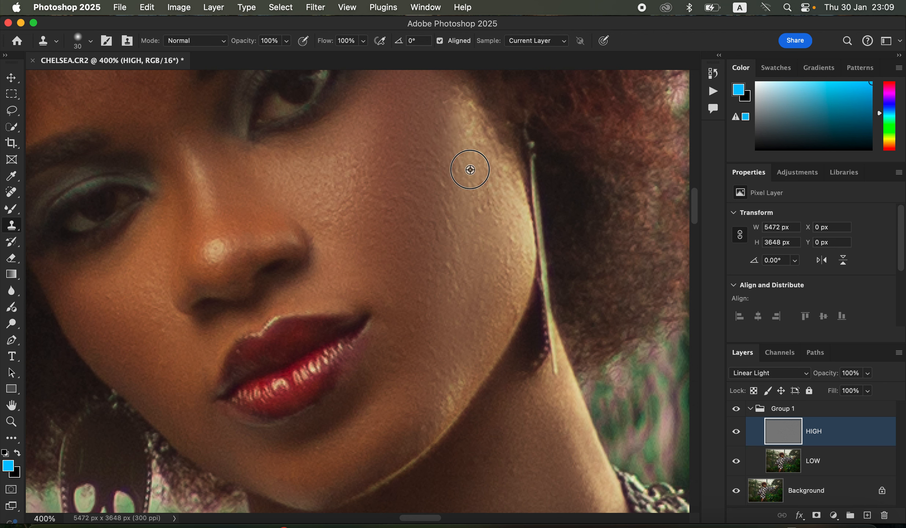
- Clone out the remaining bumps on the upper cheek beside the earring on the HIGH layer
alt+click(481, 234)
drag(488, 205, 505, 260)
alt+click(458, 255)
drag(446, 221, 449, 234)
drag(445, 197, 443, 199)
alt+click(465, 248)
drag(448, 261, 446, 270)
alt+click(445, 245)
drag(445, 231, 446, 242)
alt+click(503, 264)
drag(514, 238, 506, 241)
alt+click(493, 206)
drag(488, 176, 488, 194)
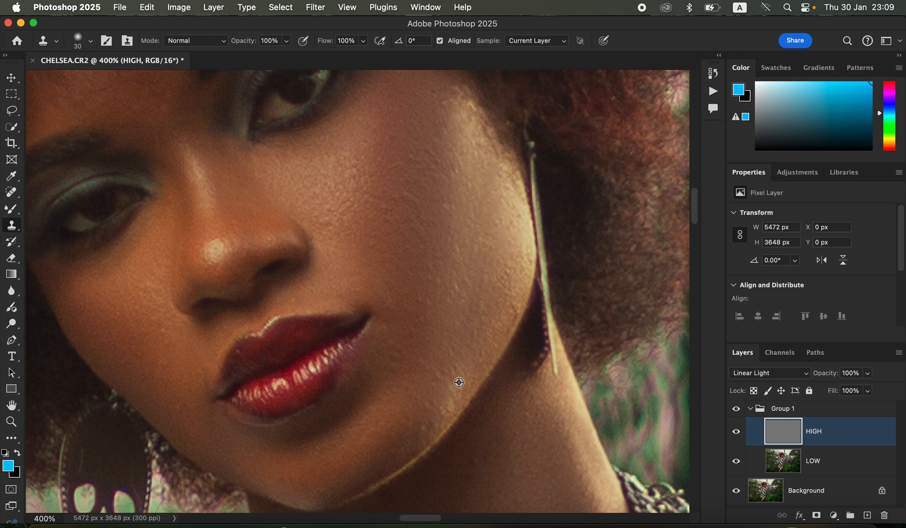
alt+click(466, 207)
mouse_move(447, 173)
mouse_down()
mouse_move(454, 186)
mouse_move(433, 167)
mouse_up()
- Collapse Group 1 and stamp all visible layers into a new merged layer on top
key(super+minus)
key(super+minus)
key(super+minus)
key(super+minus)
key(super+minus)
key(super+minus)
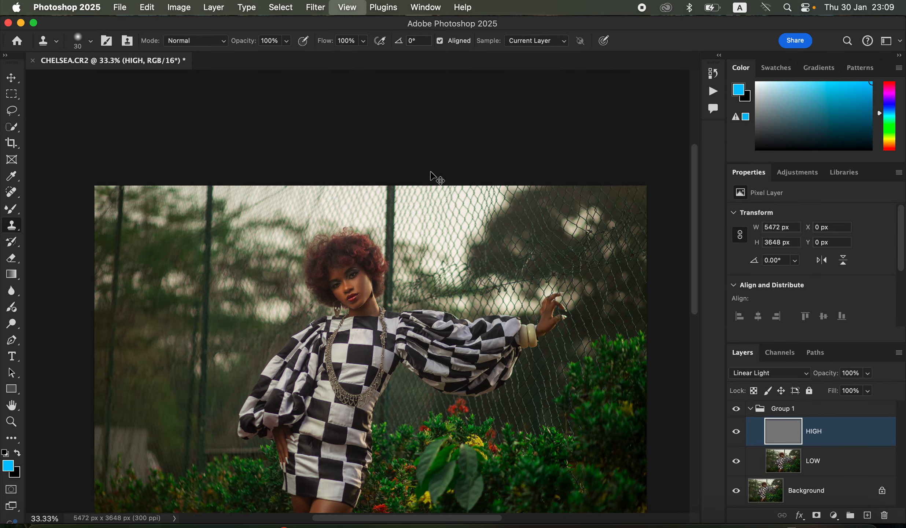
key(super+plus)
key(super+plus)
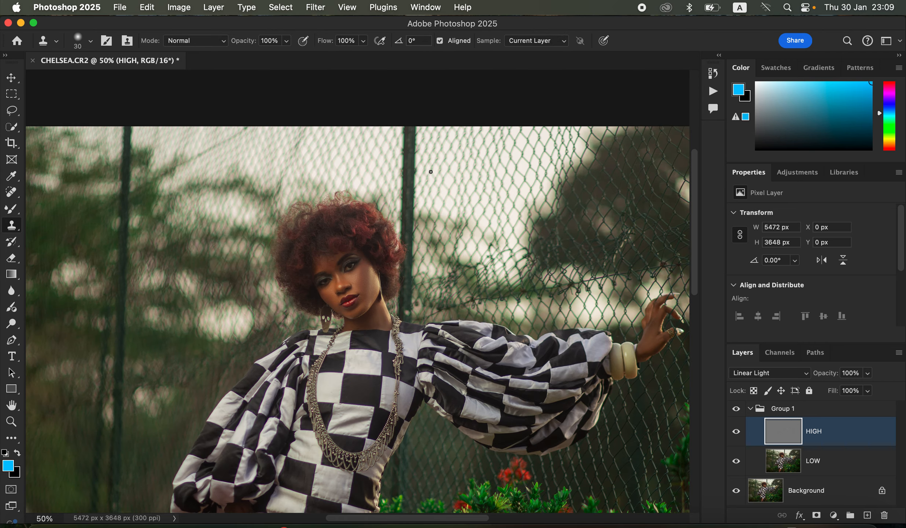
drag(499, 386, 517, 236)
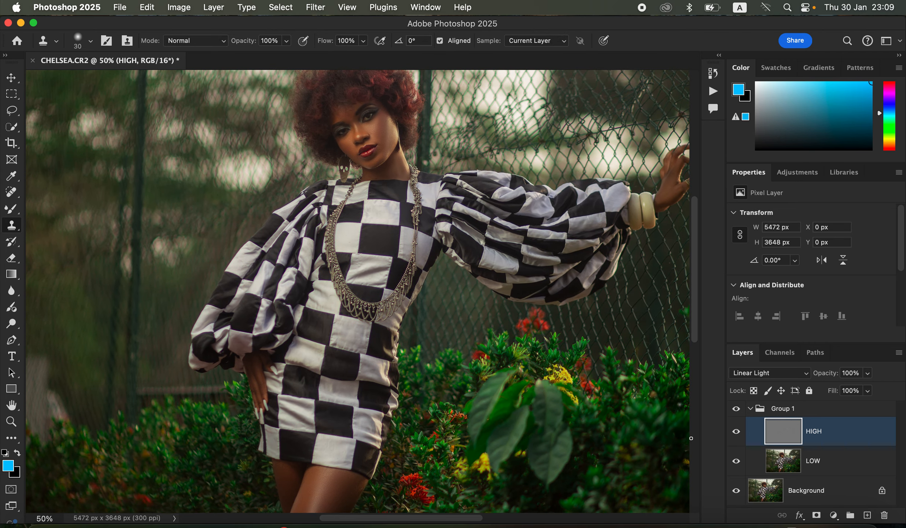
click(736, 411)
click(751, 414)
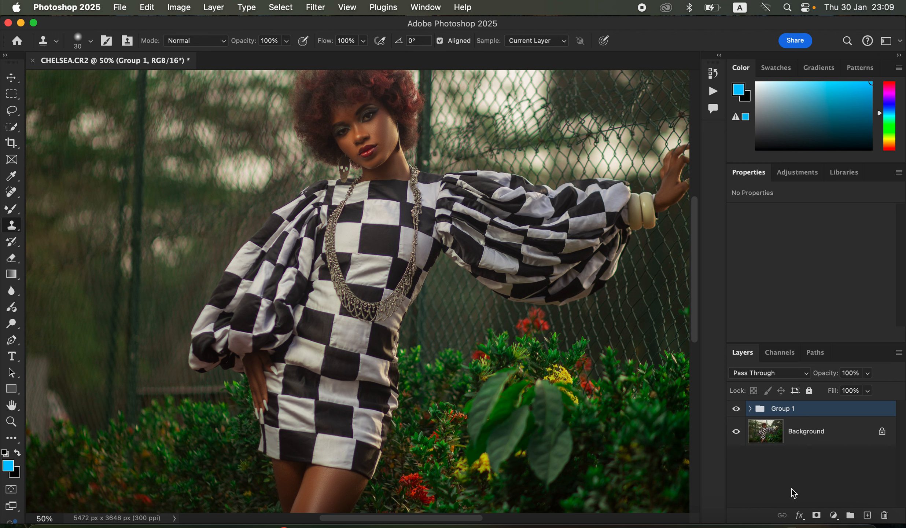
key(super+alt+shift+e)
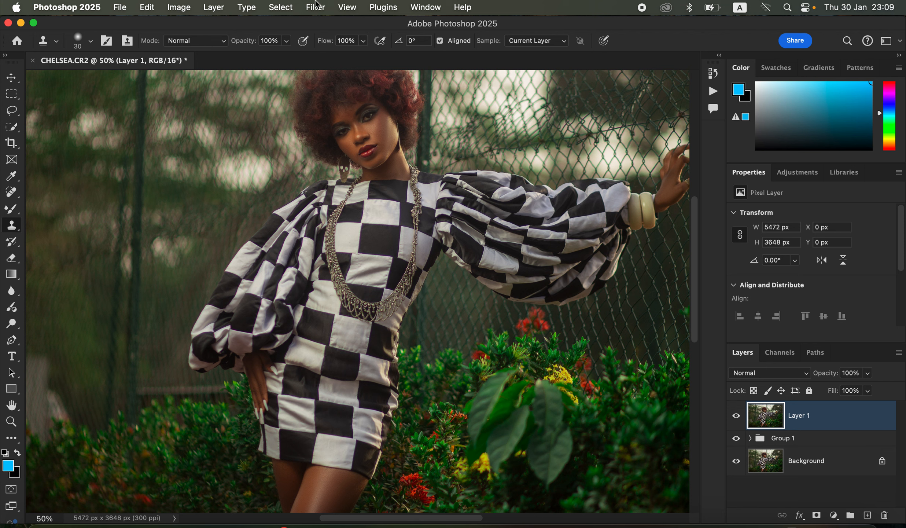
- Select the subject and add a new empty layer above the merged layer
click(285, 8)
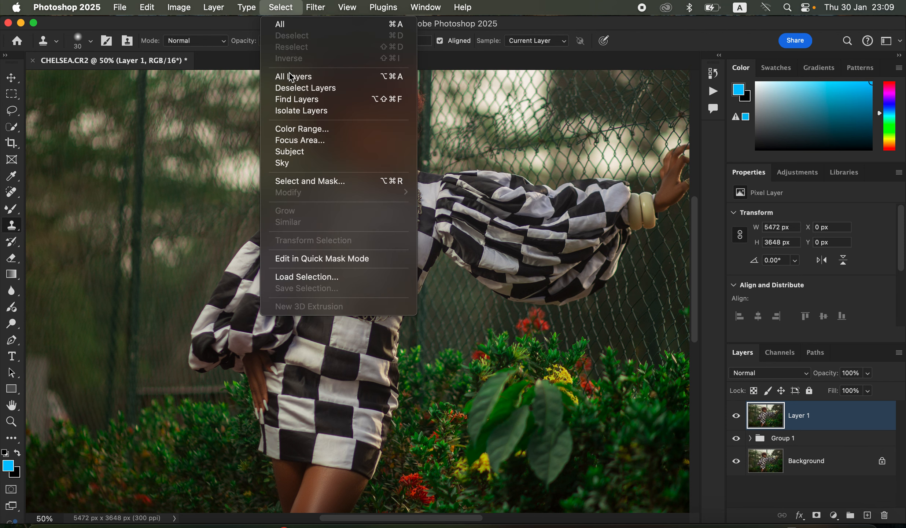
click(304, 150)
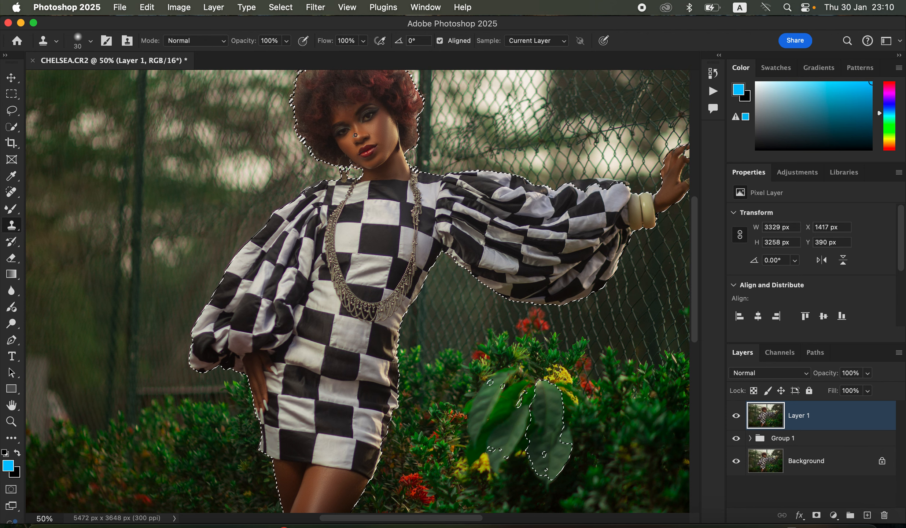
click(867, 515)
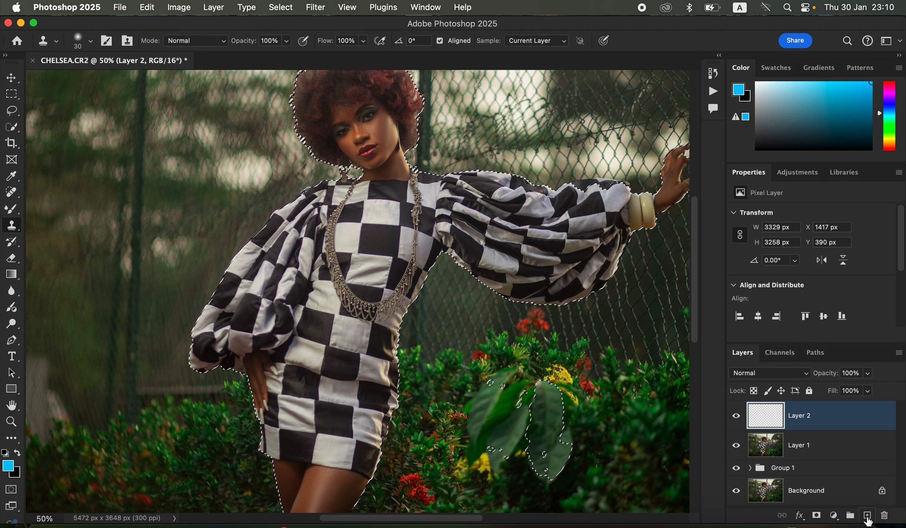
- Switch to the Brush Tool with a 45 px soft round brush at 0% hardness
right_click(13, 211)
click(61, 206)
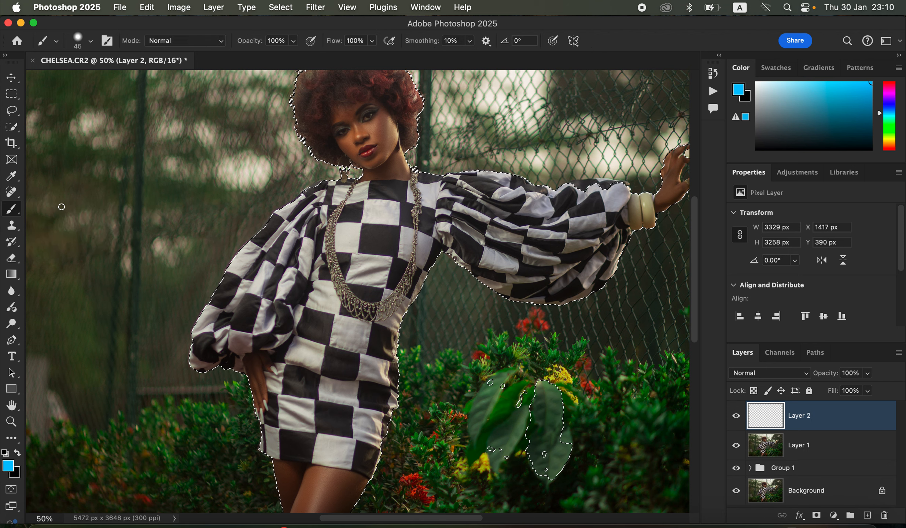
click(91, 41)
drag(97, 106, 52, 111)
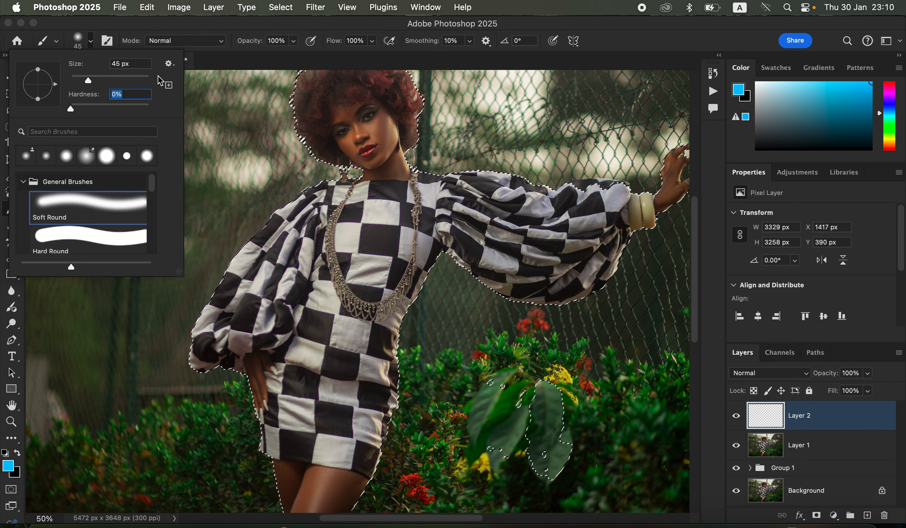
click(183, 41)
click(185, 42)
click(186, 44)
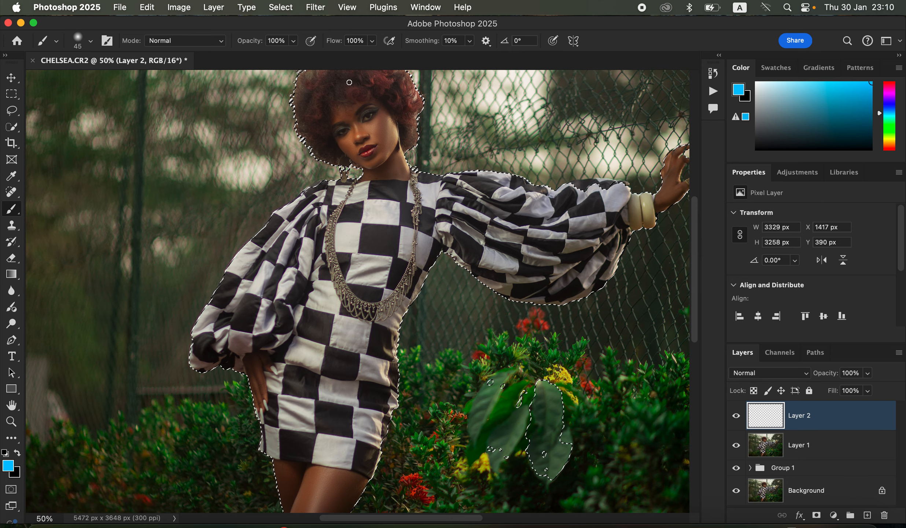
- Zoom into the face and sample a skin tone from the cheek as the foreground colour
key(super+equal)
key(super+equal)
key(super+equal)
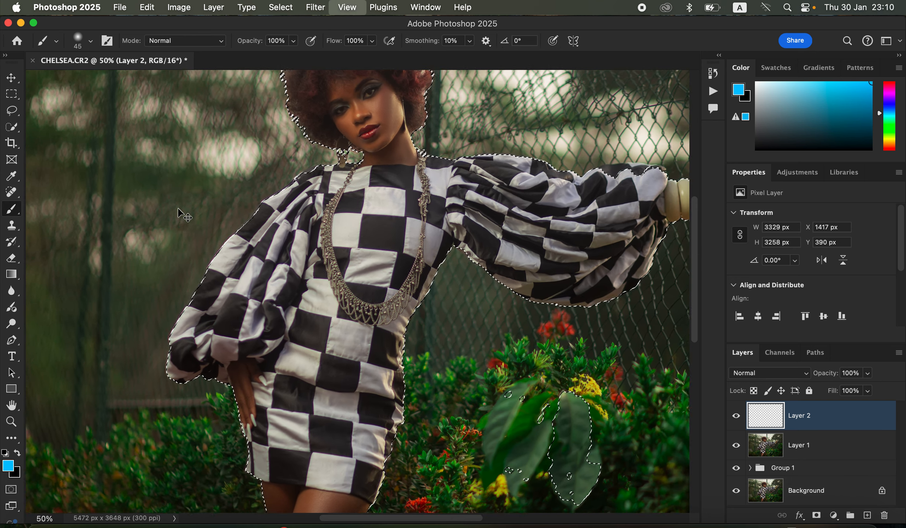
scroll(555, 203, up, 15)
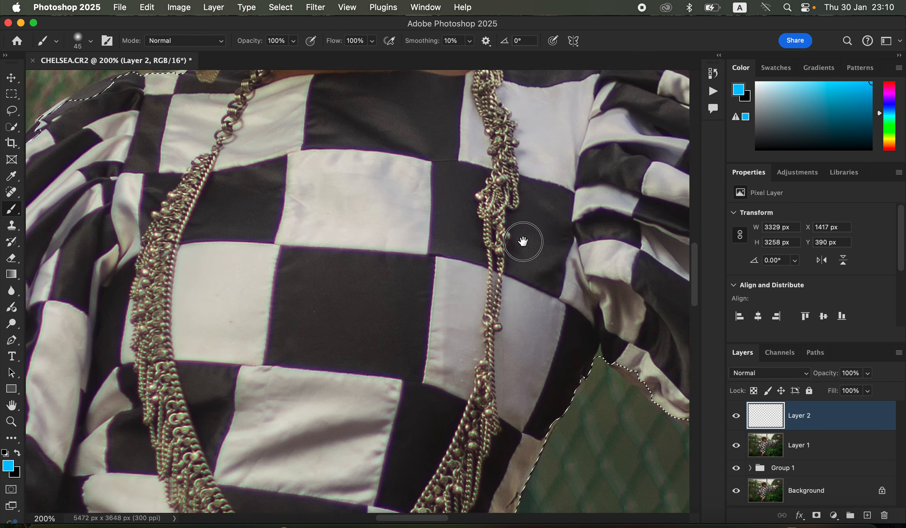
scroll(538, 322, up, 3)
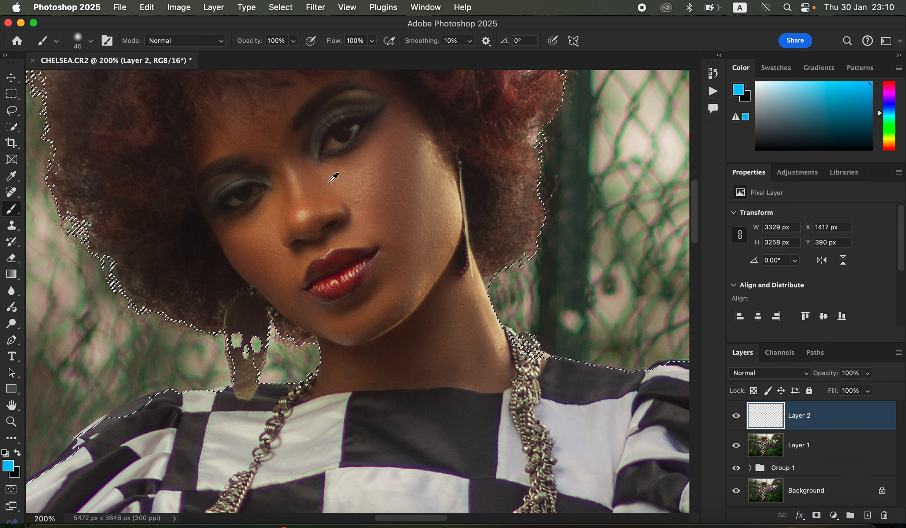
alt+click(323, 202)
alt+click(325, 197)
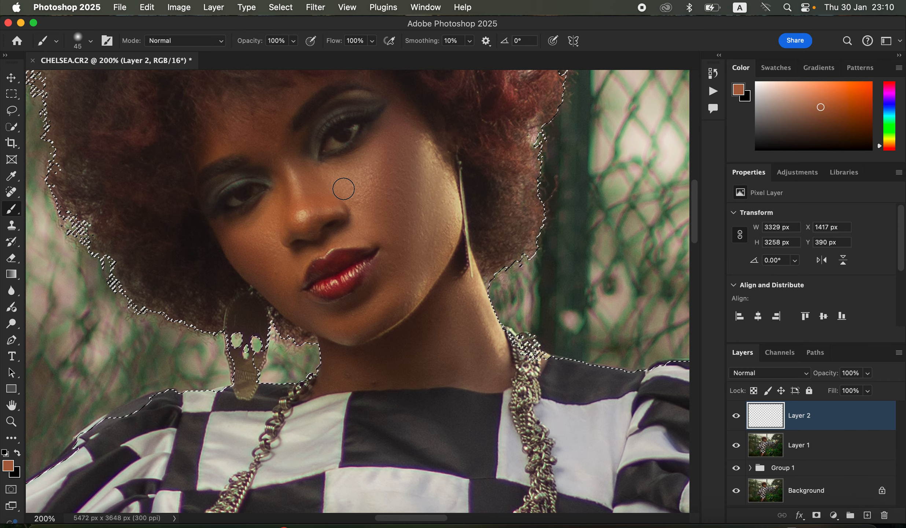
- Set the new layer's blend mode to Color
key(super+minus)
key(super+minus)
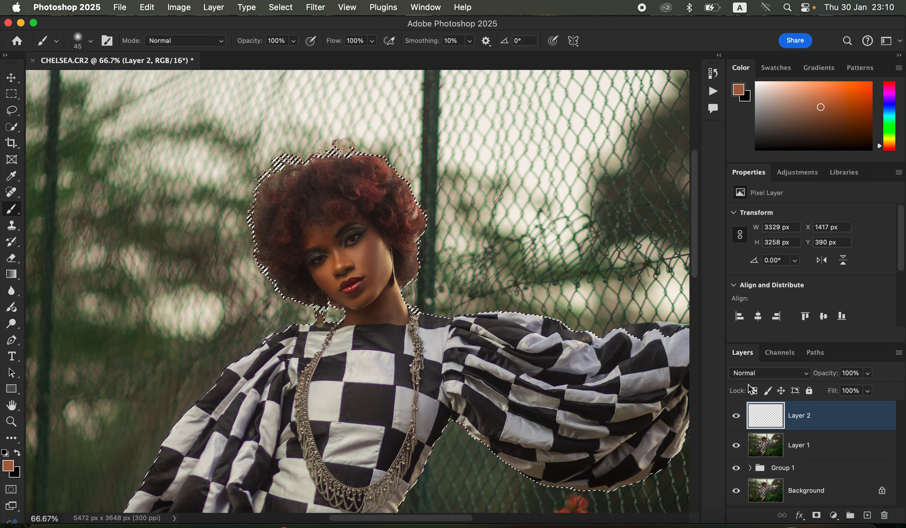
click(758, 373)
scroll(751, 477, down, 2)
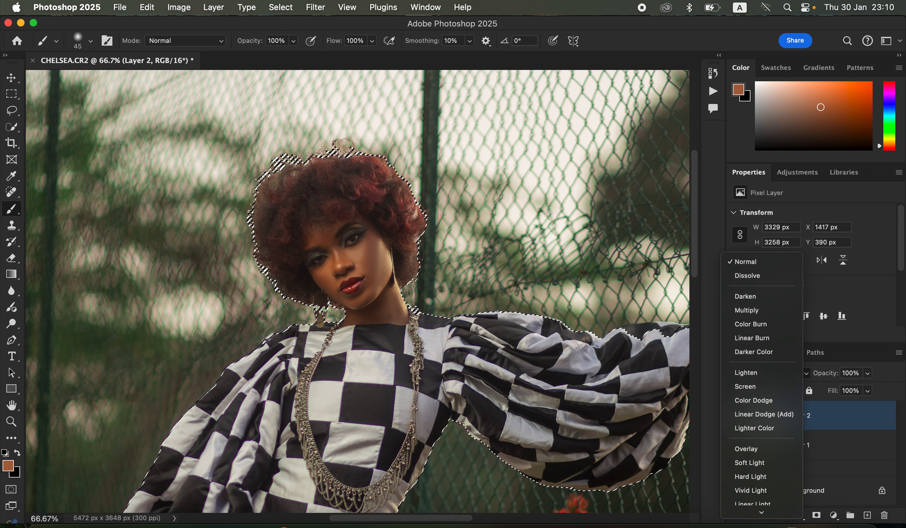
click(746, 493)
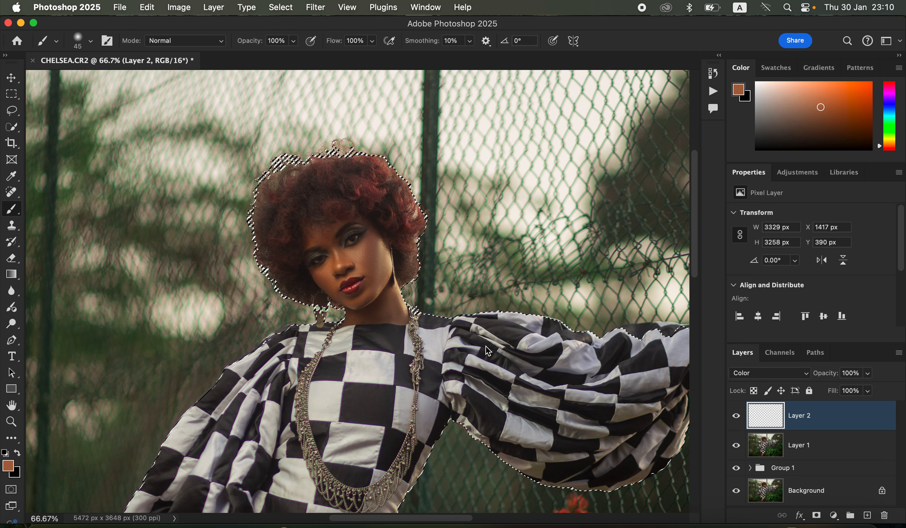
- Enlarge the brush to 80 px and paint the skin colour over the face and neck
key(bracketright)
key(bracketright)
key(bracketright)
key(bracketright)
mouse_move(366, 255)
mouse_down()
mouse_move(374, 237)
mouse_move(371, 258)
mouse_move(340, 261)
mouse_move(330, 244)
mouse_move(311, 237)
mouse_move(336, 229)
mouse_move(314, 238)
mouse_move(335, 258)
mouse_move(321, 269)
mouse_move(326, 285)
mouse_move(340, 267)
mouse_move(329, 275)
mouse_move(366, 262)
mouse_move(363, 249)
mouse_move(369, 273)
mouse_move(378, 243)
mouse_move(373, 280)
mouse_move(381, 261)
mouse_up()
mouse_move(356, 301)
mouse_down()
mouse_move(327, 284)
mouse_move(349, 312)
mouse_up()
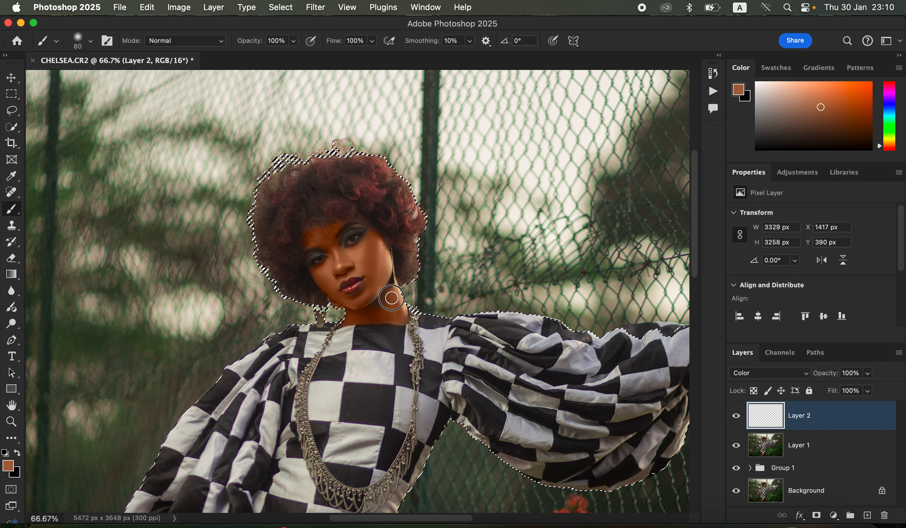
mouse_move(394, 296)
mouse_down()
mouse_move(389, 315)
mouse_move(350, 319)
mouse_move(372, 298)
mouse_up()
mouse_move(335, 268)
mouse_down()
mouse_move(356, 265)
mouse_move(321, 273)
mouse_move(314, 238)
mouse_move(349, 220)
mouse_move(374, 229)
mouse_move(379, 256)
mouse_up()
drag(368, 312, 356, 316)
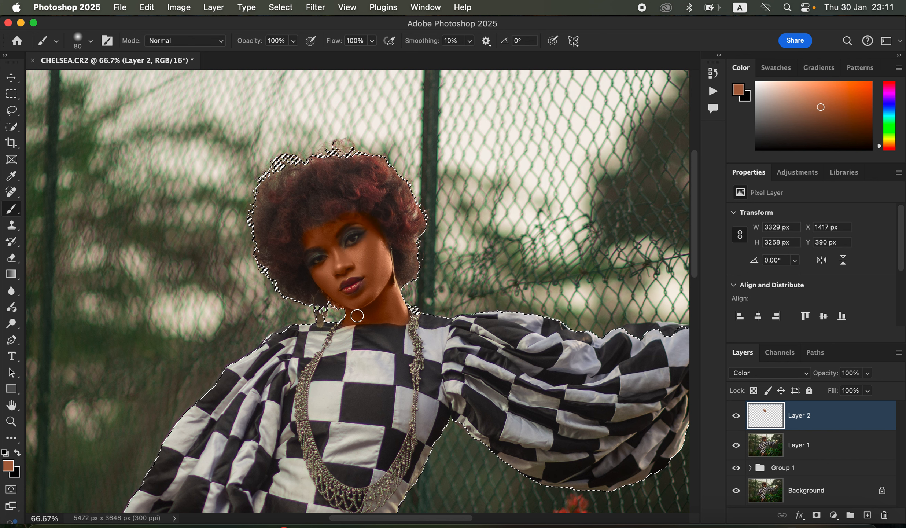
- Paint the skin colour over the hand resting on the hip
drag(434, 421, 505, 106)
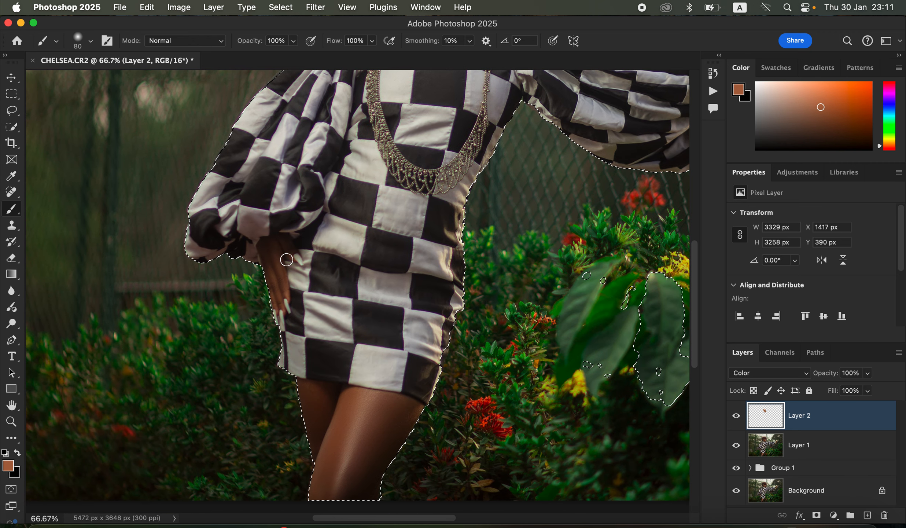
mouse_move(273, 304)
mouse_down()
mouse_move(273, 251)
mouse_move(285, 247)
mouse_move(278, 243)
mouse_up()
drag(272, 293, 264, 269)
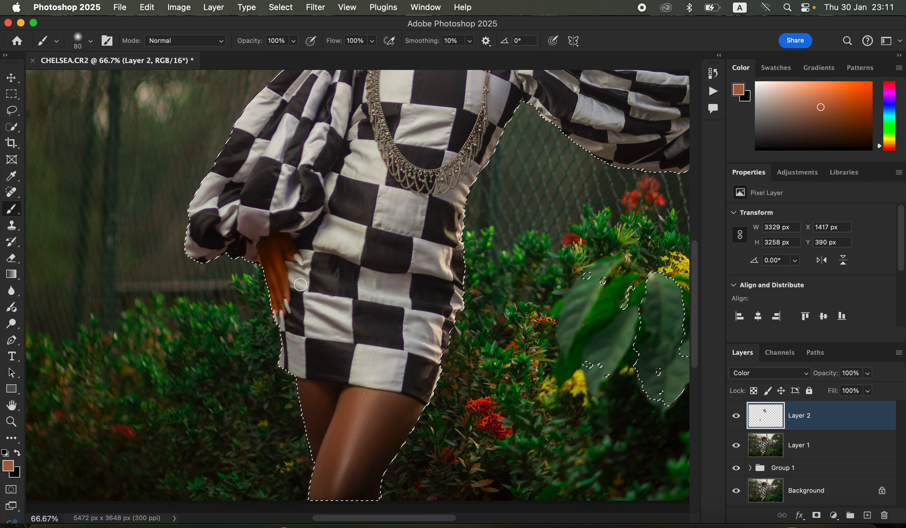
mouse_move(307, 396)
mouse_down()
mouse_move(316, 436)
mouse_move(303, 384)
mouse_up()
- Enlarge the brush to 200 px and paint the skin colour over the legs
key(bracketright)
key(bracketright)
key(bracketright)
key(bracketright)
key(bracketright)
key(bracketright)
mouse_move(363, 418)
mouse_down()
mouse_move(344, 404)
mouse_move(393, 409)
mouse_move(370, 442)
mouse_move(336, 436)
mouse_move(319, 461)
mouse_move(347, 481)
mouse_move(348, 410)
mouse_move(398, 411)
mouse_move(327, 398)
mouse_move(351, 403)
mouse_up()
- Reduce the brush to 70 px and paint the skin colour over the raised hand on the fence
scroll(562, 239, up, 10)
scroll(562, 238, right, 10)
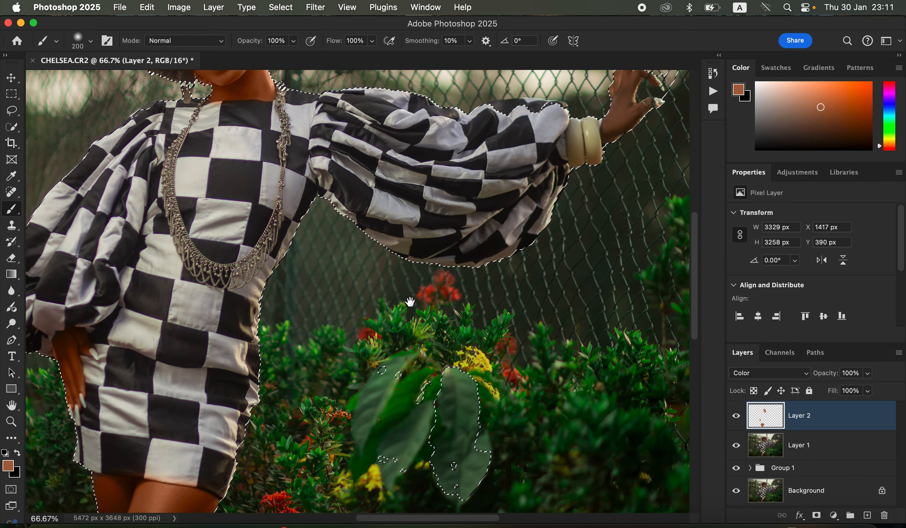
key(bracketleft)
key(bracketleft)
key(bracketleft)
key(bracketleft)
key(bracketleft)
key(bracketleft)
key(bracketleft)
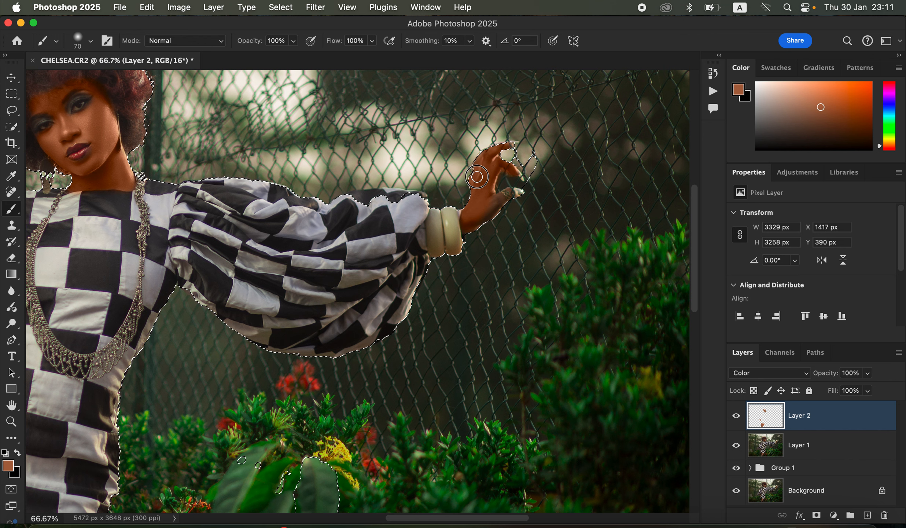
drag(497, 197, 467, 230)
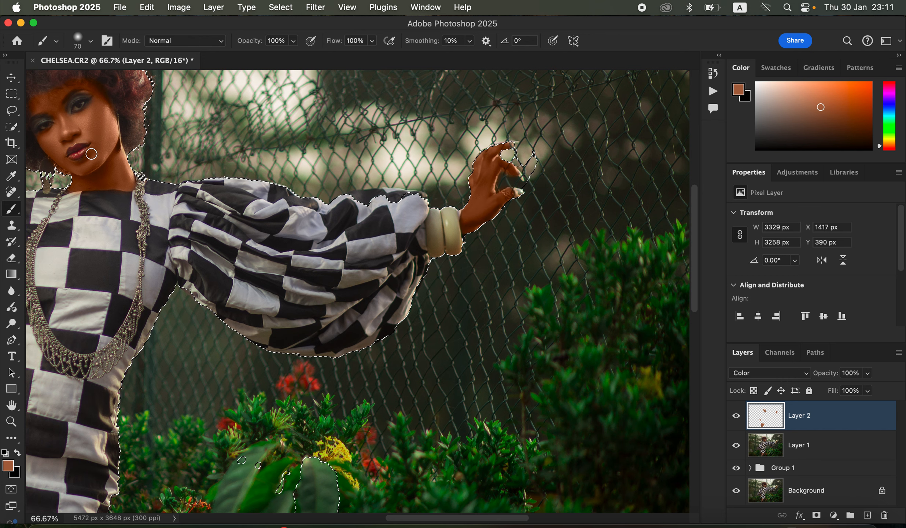
- Zoom into the face and paint the skin colour across the forehead, cheeks, chin and neck
key(super+minus)
key(super+plus)
key(super+plus)
key(super+plus)
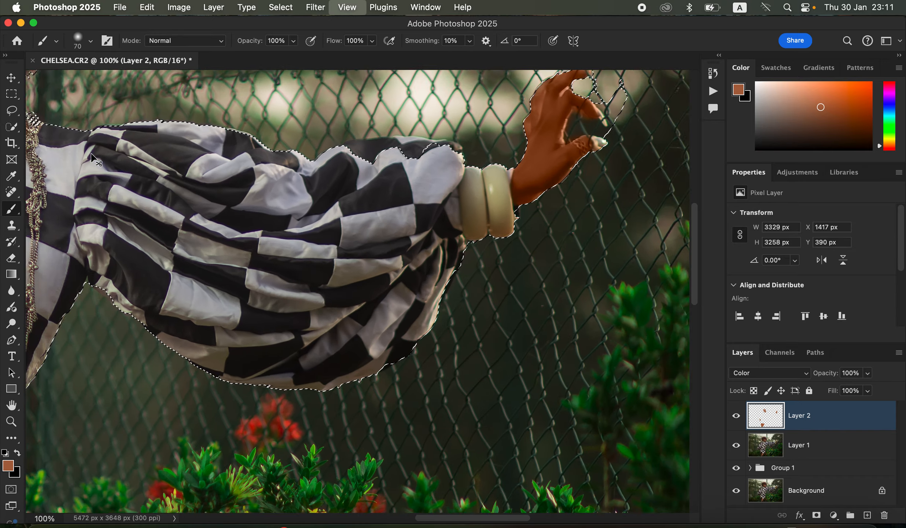
drag(372, 178, 473, 300)
drag(195, 206, 456, 303)
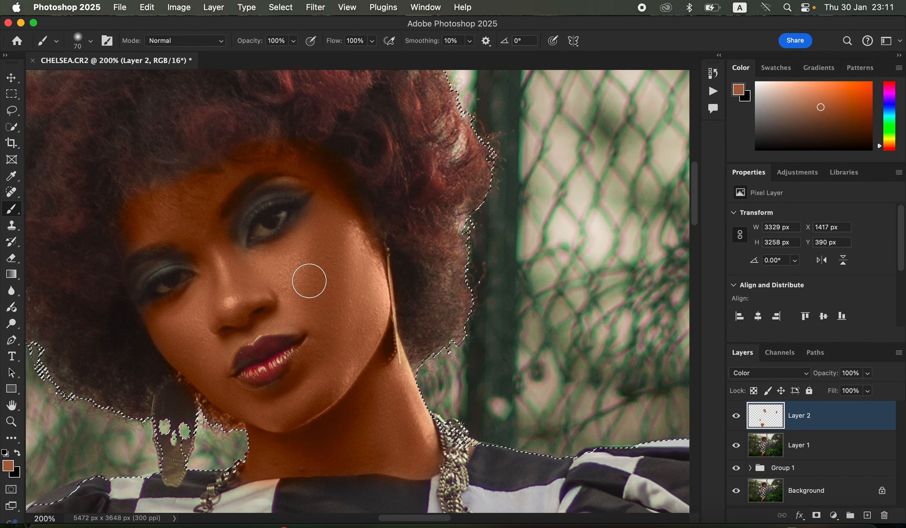
mouse_move(136, 222)
mouse_down()
mouse_move(123, 239)
mouse_move(155, 196)
mouse_move(175, 205)
mouse_up()
mouse_move(282, 297)
mouse_down()
mouse_move(315, 308)
mouse_move(324, 350)
mouse_move(308, 387)
mouse_move(330, 370)
mouse_move(330, 390)
mouse_move(309, 409)
mouse_up()
mouse_move(347, 226)
mouse_down()
mouse_move(417, 448)
mouse_move(359, 445)
mouse_up()
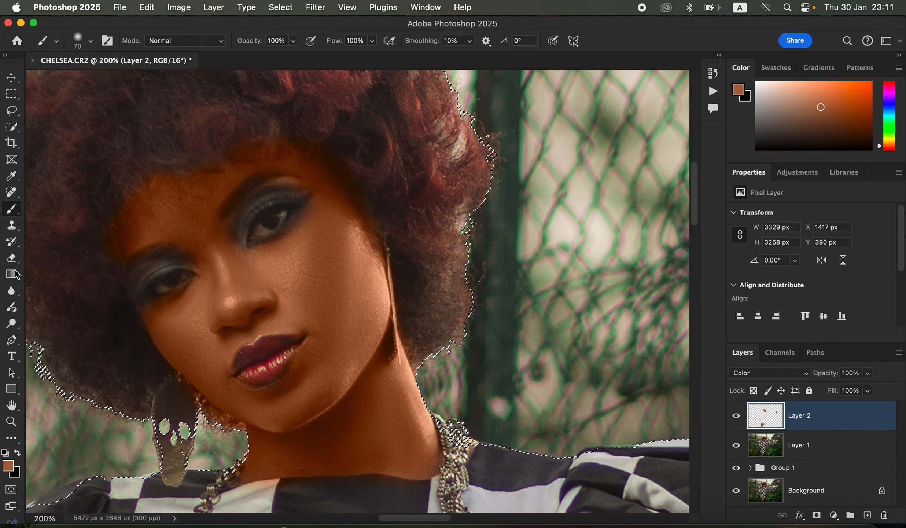
- Switch to the Eraser, shrink it to 45 px and erase colour spill around the chin and the left edge of the face
click(12, 258)
click(173, 41)
click(174, 41)
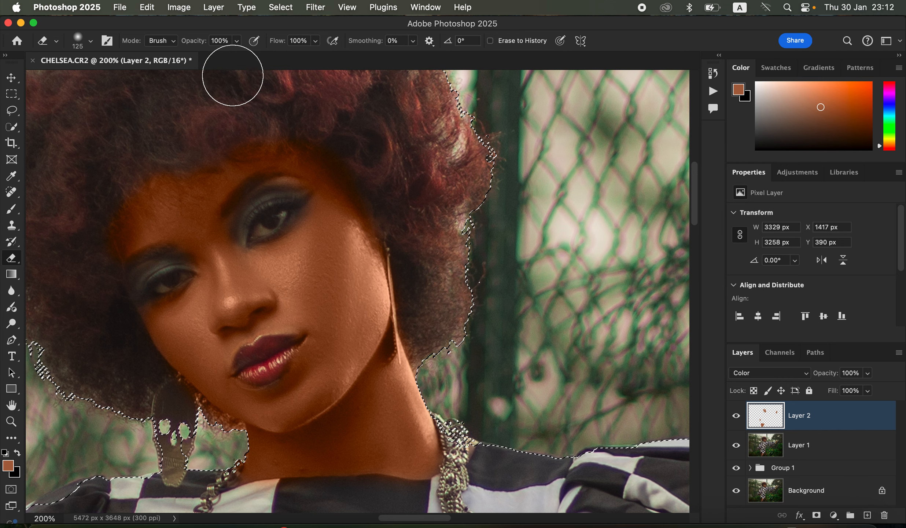
key(bracketleft)
key(bracketleft)
key(bracketleft)
key(bracketleft)
key(bracketleft)
key(bracketleft)
key(bracketleft)
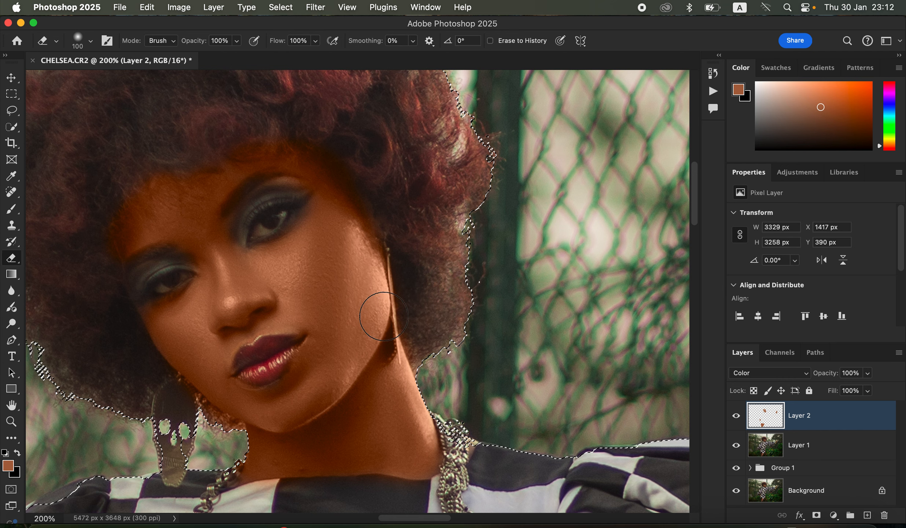
mouse_move(258, 360)
mouse_down()
mouse_move(247, 374)
mouse_move(264, 376)
mouse_move(286, 348)
mouse_move(246, 375)
mouse_move(272, 367)
mouse_up()
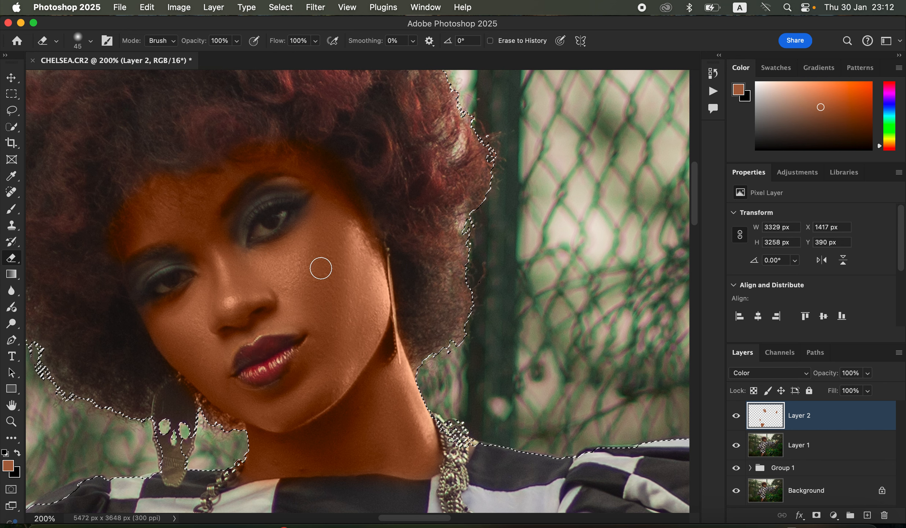
mouse_move(121, 206)
mouse_down()
mouse_move(107, 257)
mouse_move(127, 249)
mouse_up()
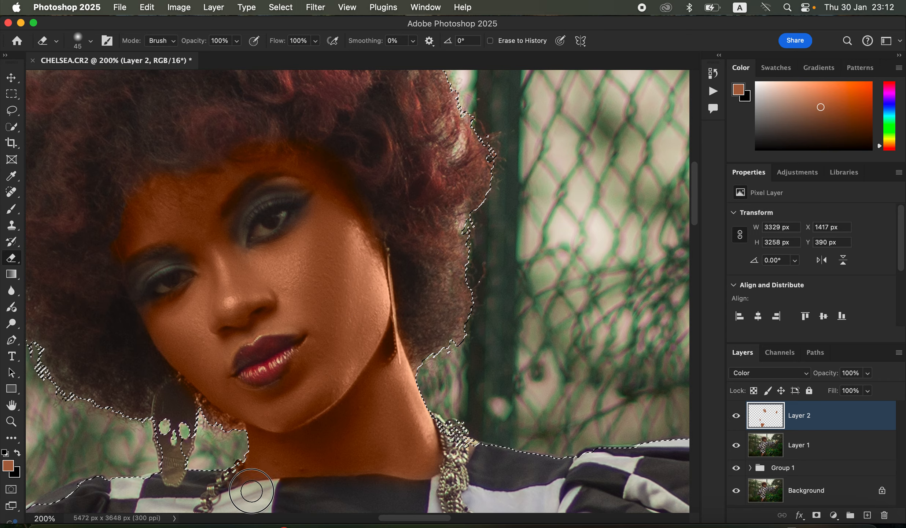
- Reduce the eraser to 20 px and erase colour spill between the fingers of the raised hand
scroll(465, 408, down, 10)
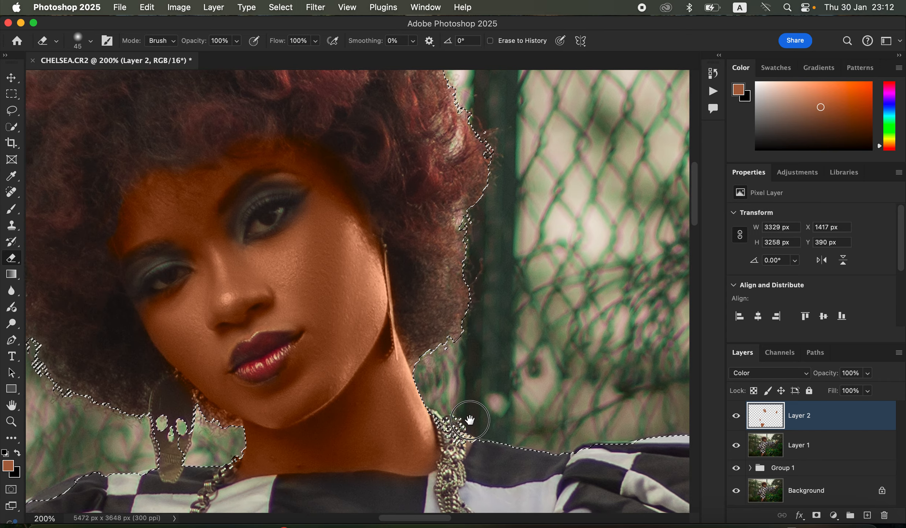
scroll(382, 339, up, 15)
scroll(382, 338, right, 10)
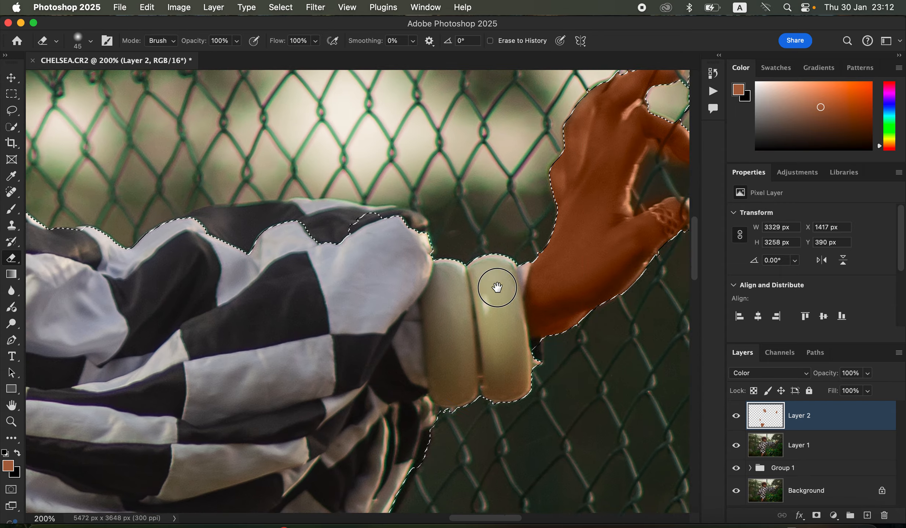
key(bracketleft)
key(bracketleft)
key(bracketleft)
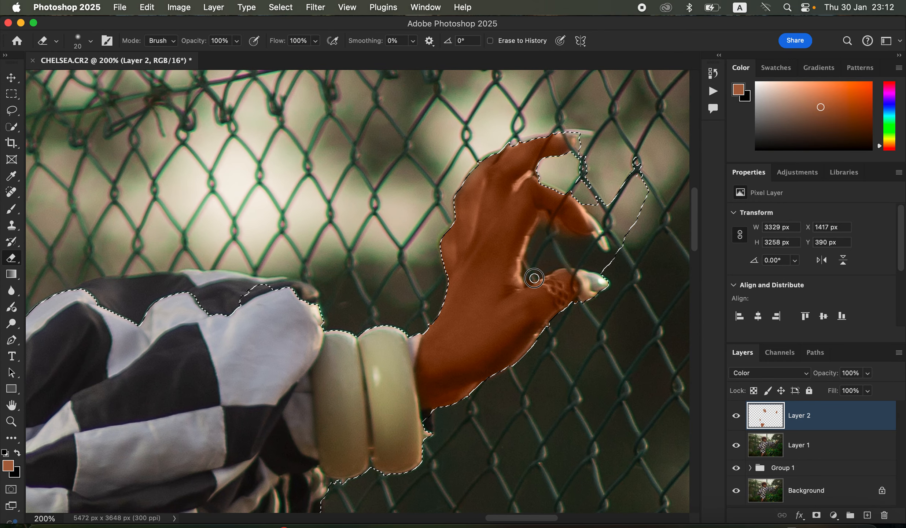
mouse_move(546, 274)
mouse_down()
mouse_move(560, 303)
mouse_move(546, 269)
mouse_up()
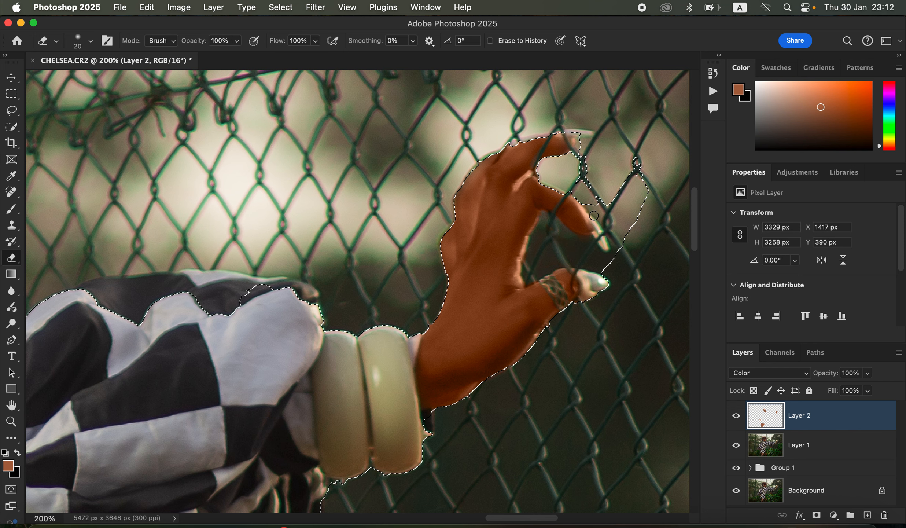
drag(438, 283, 441, 271)
- Return to the Brush tool and deselect the skin selection
scroll(441, 271, down, 20)
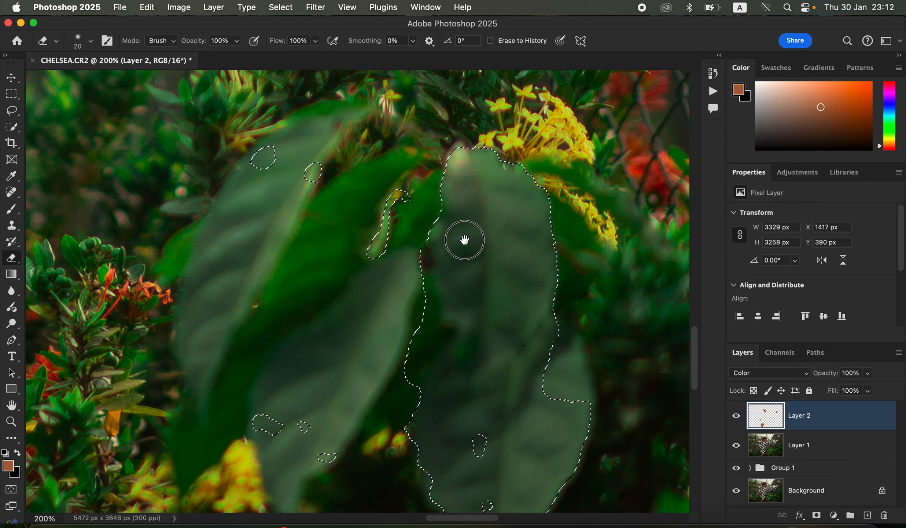
scroll(484, 209, up, 10)
scroll(484, 209, left, 6)
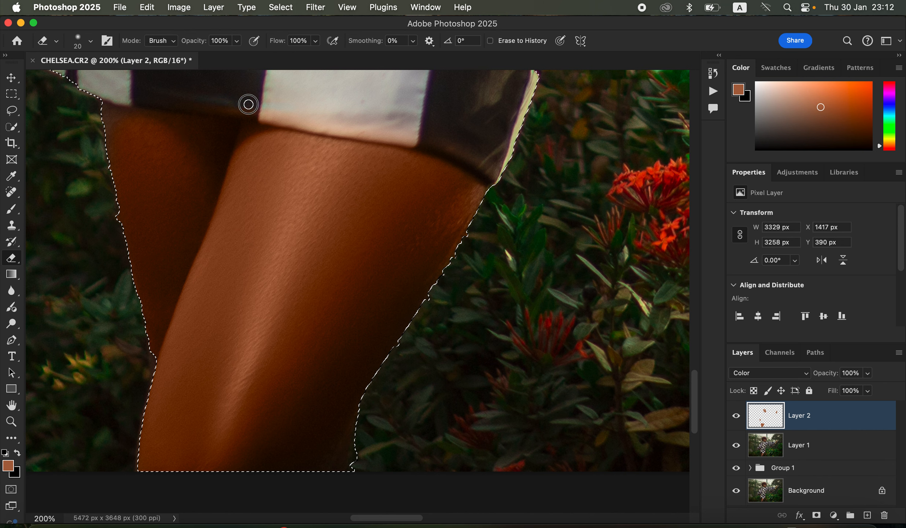
key(bracketright)
key(bracketright)
key(bracketright)
key(bracketright)
key(bracketright)
key(bracketright)
key(bracketright)
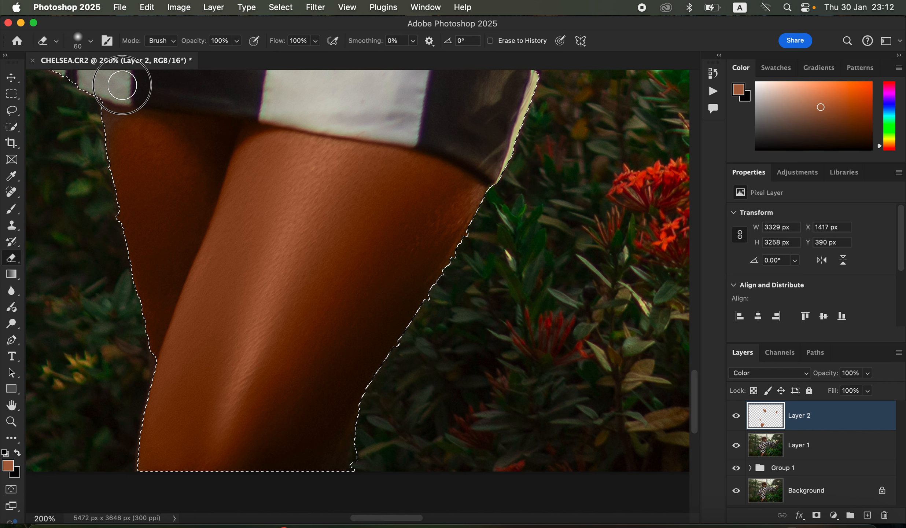
key(b)
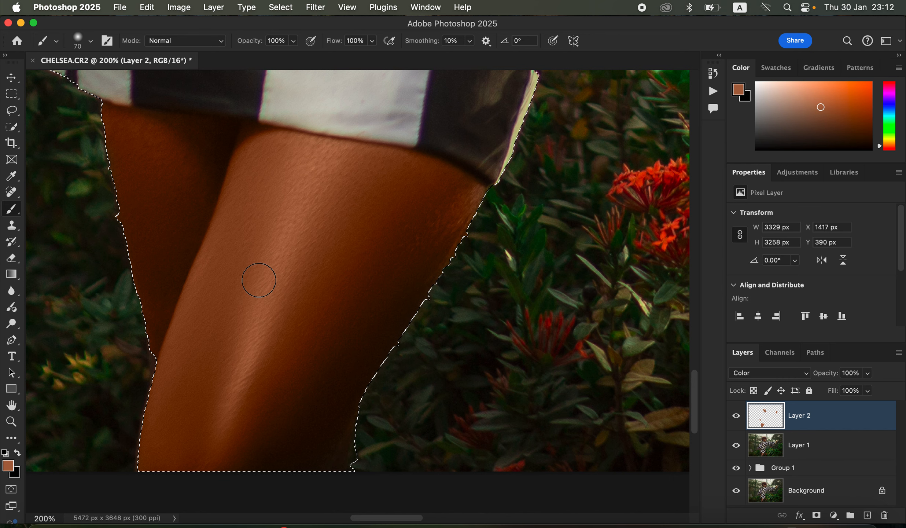
key(super+d)
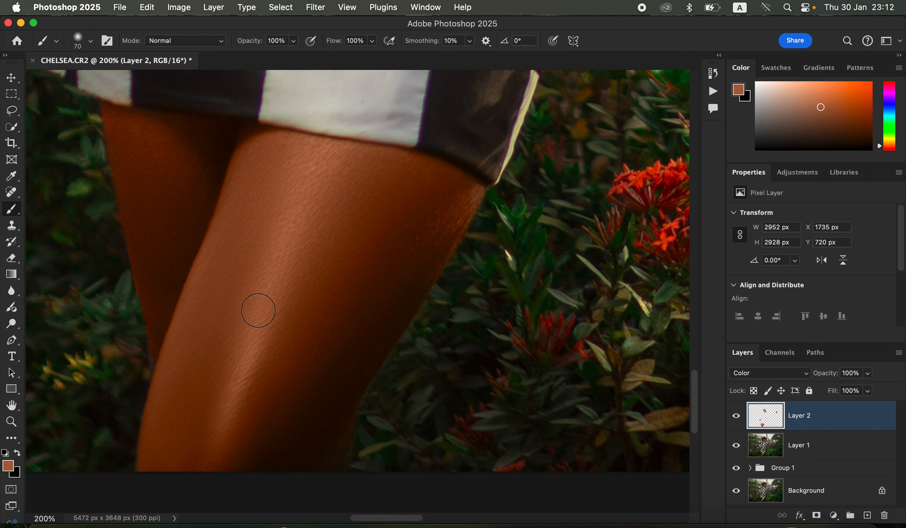
- Zoom out to the whole image and lower the colour layer's opacity to 61%, toggling its visibility to compare
key(super+minus)
key(super+minus)
key(super+minus)
key(super+minus)
key(super+minus)
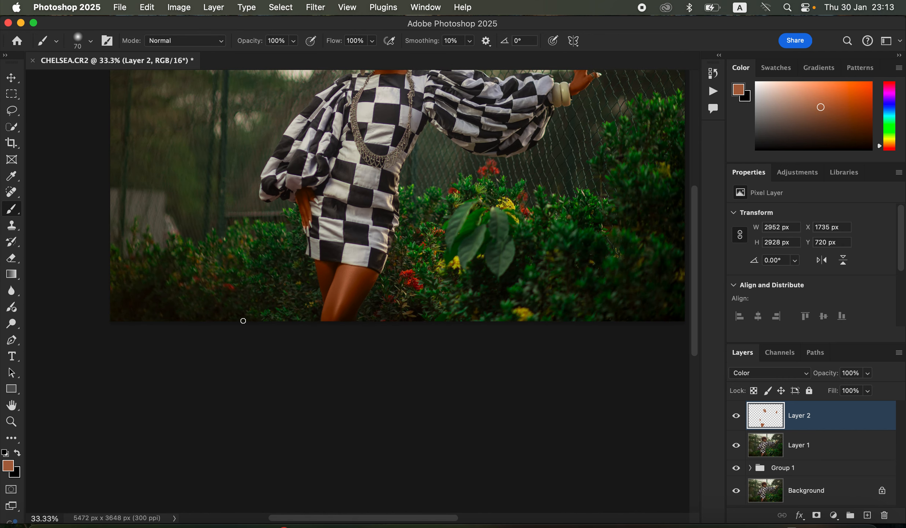
scroll(482, 223, up, 5)
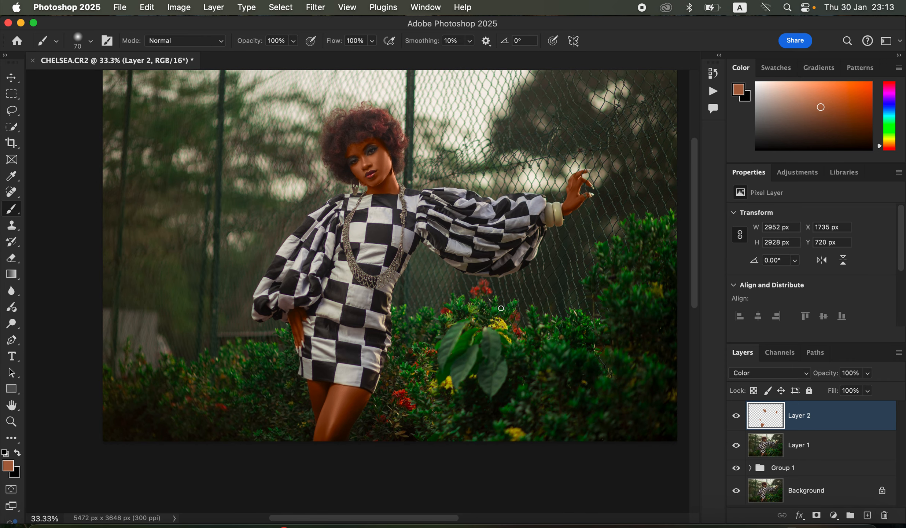
click(867, 376)
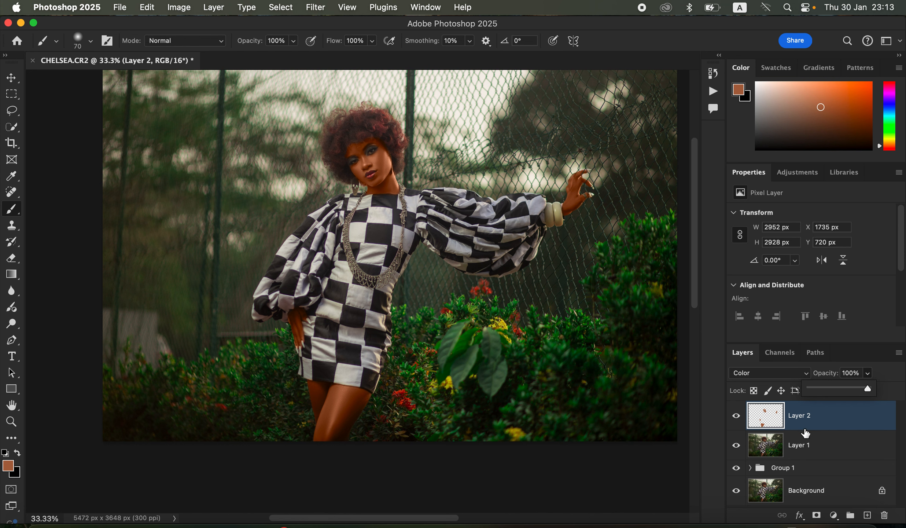
drag(833, 389, 836, 387)
drag(845, 386, 844, 386)
click(735, 418)
click(736, 419)
click(736, 419)
click(737, 421)
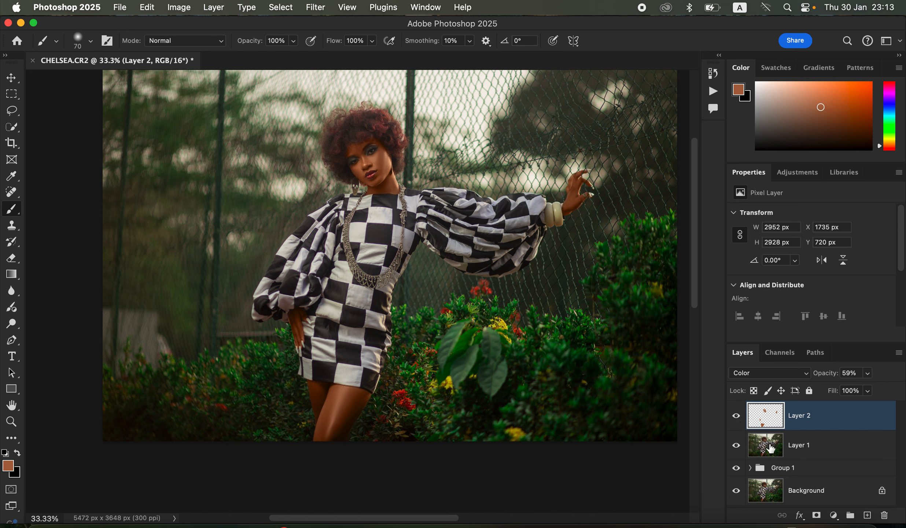
click(866, 374)
drag(866, 389, 869, 389)
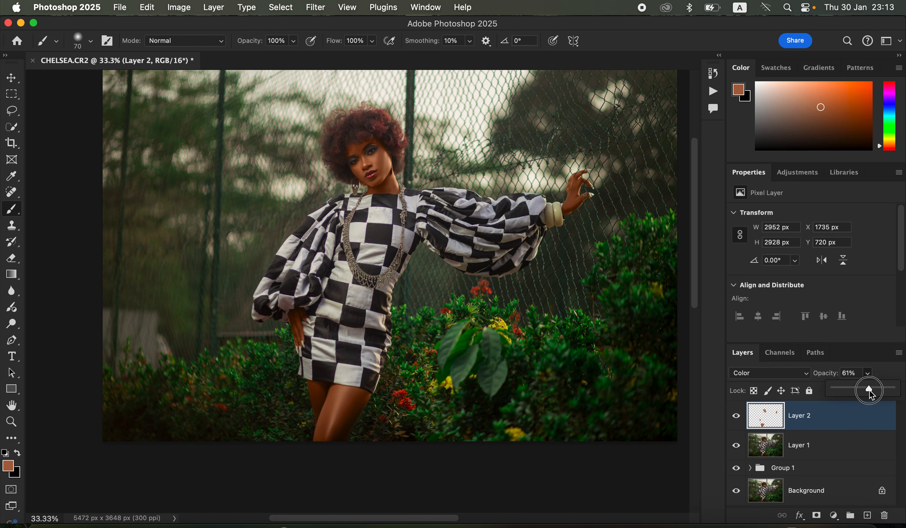
- Add a Hue/Saturation adjustment layer and set the Reds lightness to -9, toggling it to compare
click(834, 517)
click(853, 370)
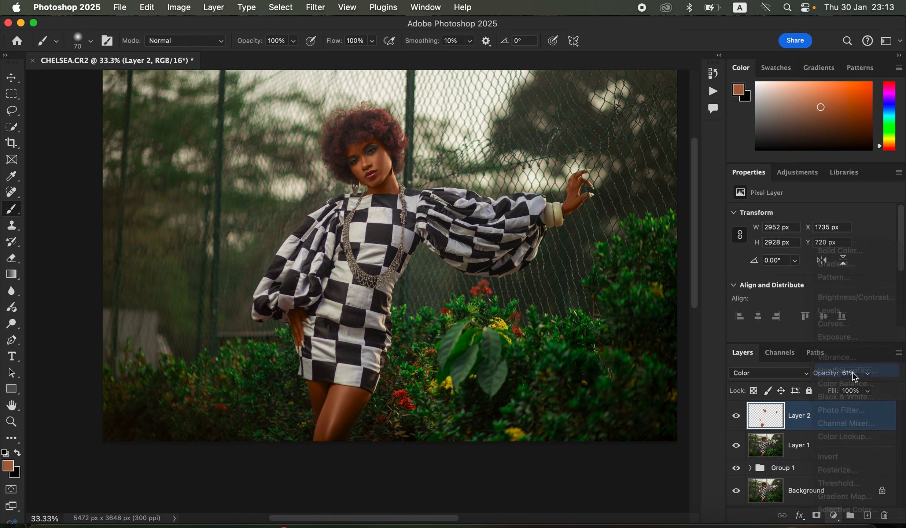
click(804, 237)
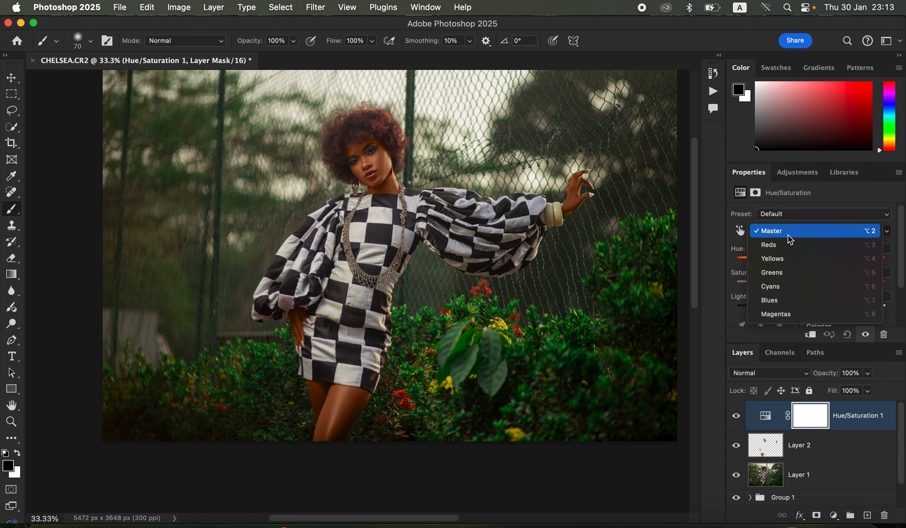
click(786, 244)
drag(811, 314, 804, 312)
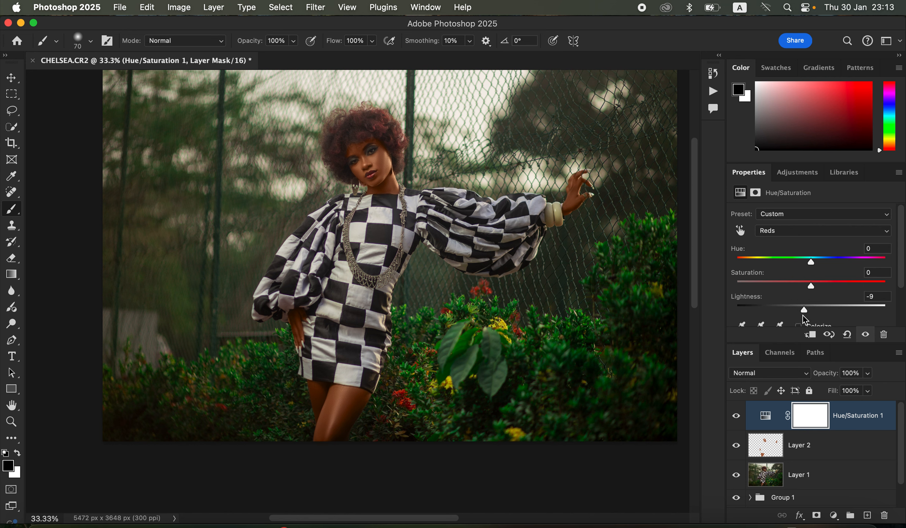
click(736, 416)
click(737, 418)
- Add a Levels adjustment layer with input black point 5 and white point 242, toggling it to compare
click(833, 516)
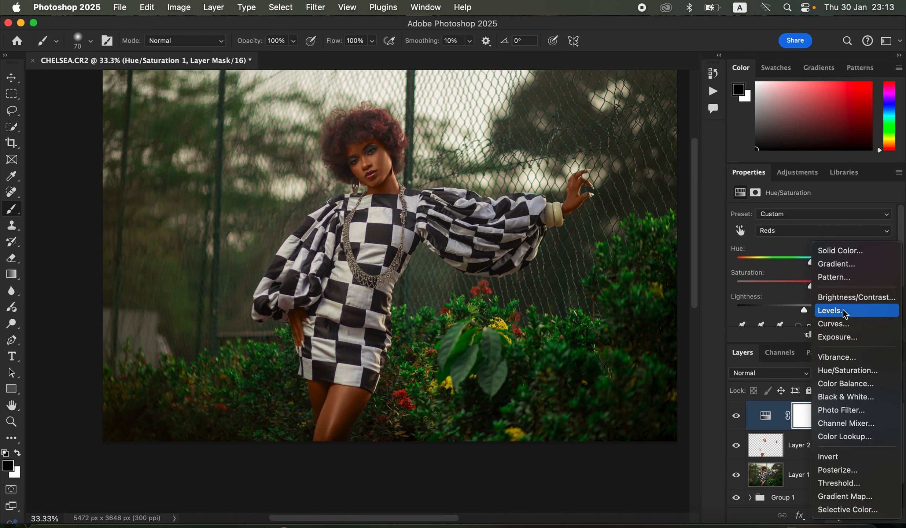
click(844, 311)
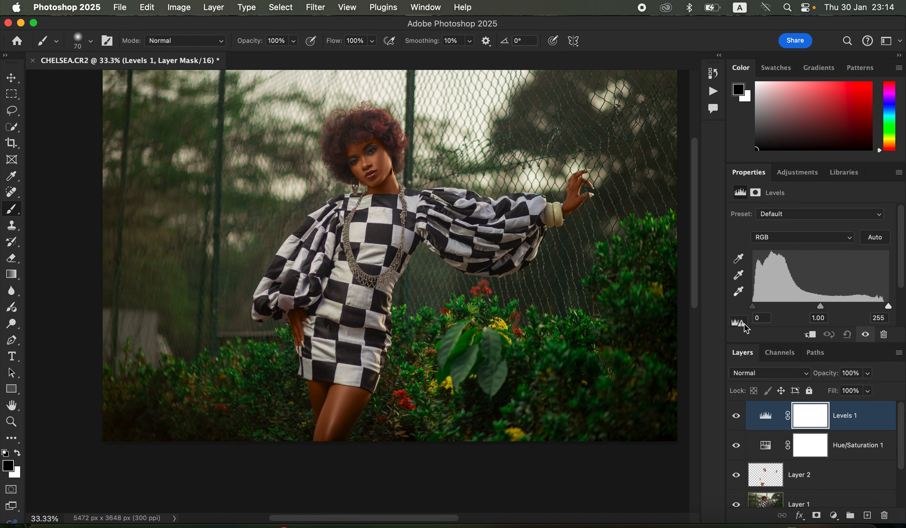
drag(753, 309, 755, 310)
click(754, 309)
alt+drag(755, 308, 756, 312)
alt+drag(891, 312, 882, 310)
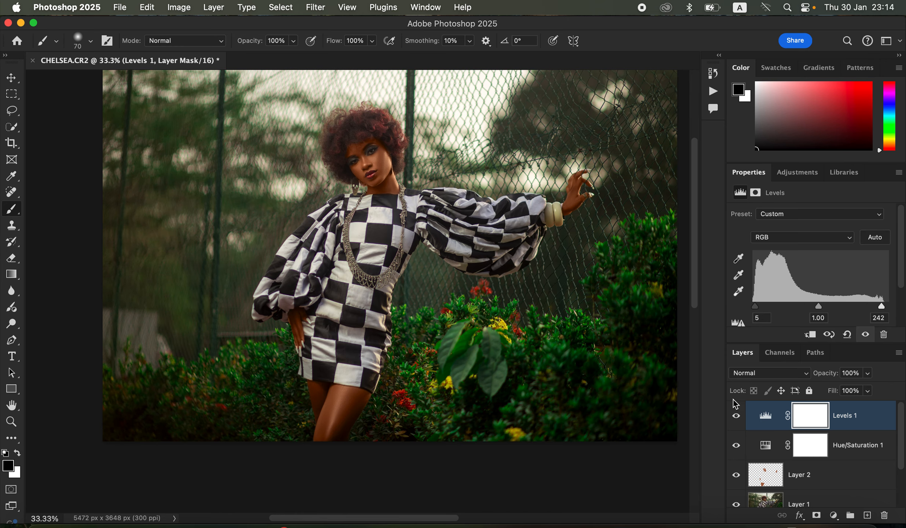
click(738, 418)
click(738, 419)
click(740, 419)
click(741, 418)
- Add a Selective Color adjustment layer and set Blacks to Cyan +9 and Black -3, toggling it to compare
click(833, 515)
click(821, 509)
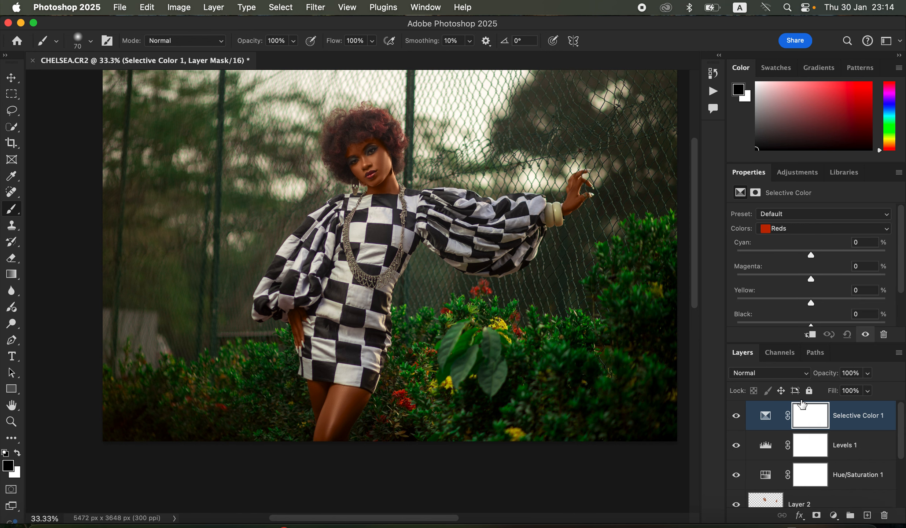
click(814, 229)
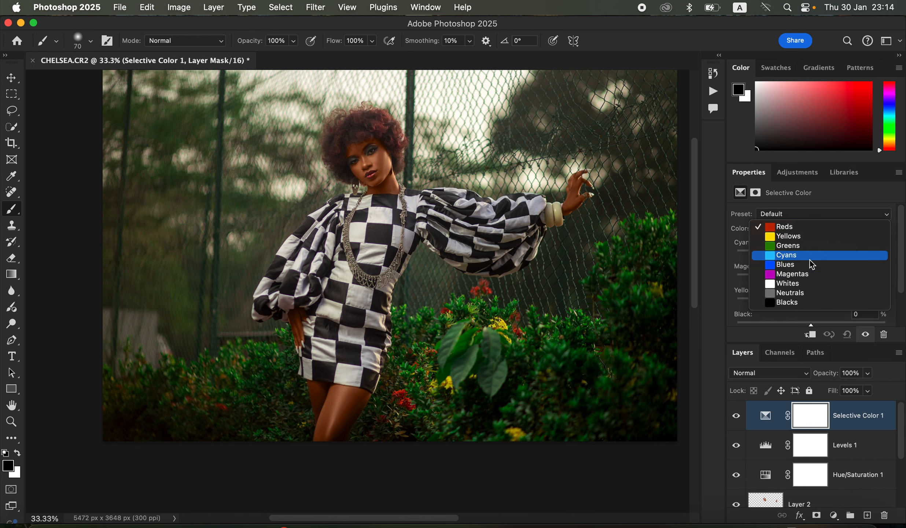
click(809, 301)
mouse_move(811, 255)
mouse_down()
mouse_move(825, 254)
mouse_move(816, 255)
mouse_move(820, 264)
mouse_up()
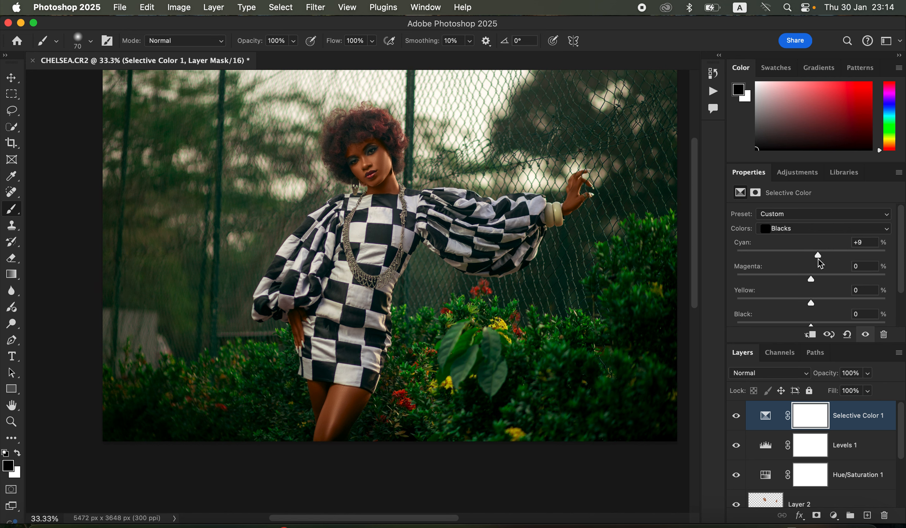
drag(814, 325, 809, 320)
click(736, 416)
click(736, 416)
click(737, 417)
click(737, 418)
- Set the Selective Color Reds magenta to -3
click(811, 229)
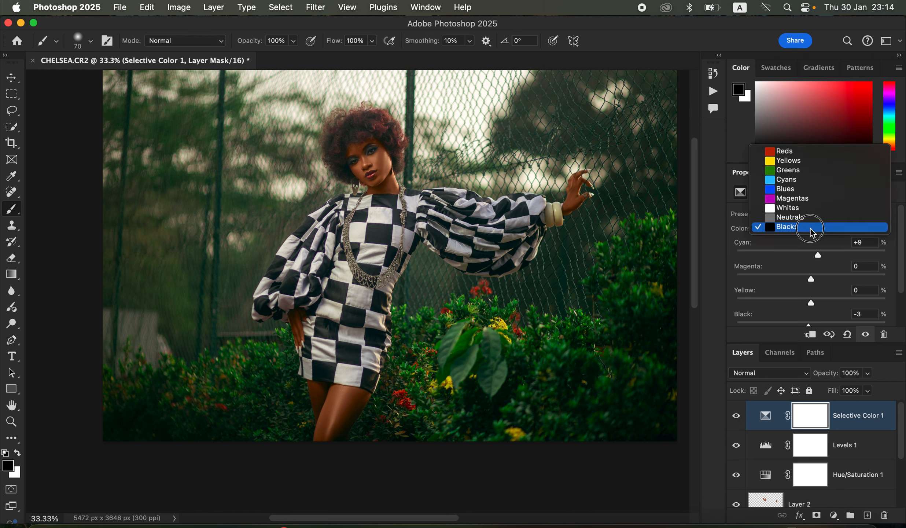
click(801, 150)
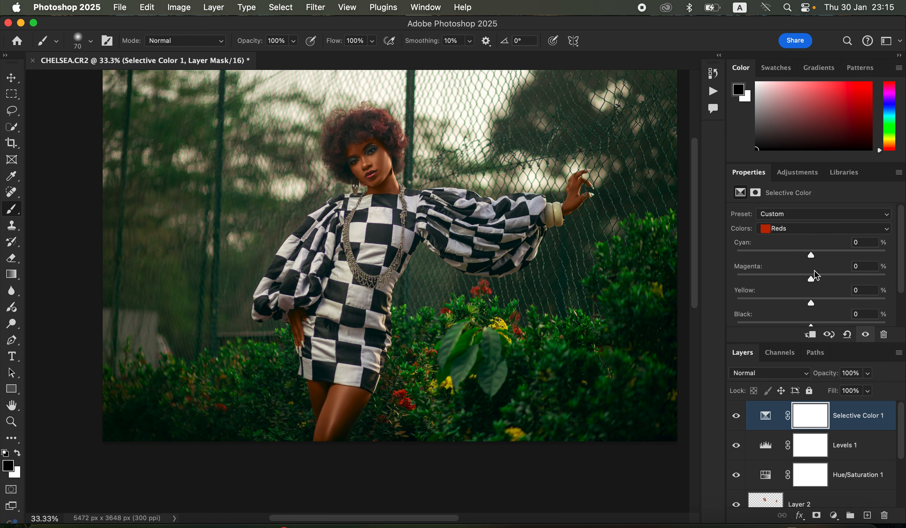
mouse_move(814, 281)
mouse_down()
mouse_move(798, 277)
mouse_move(809, 279)
mouse_up()
- Set the Hue/Saturation layer's Reds lightness to -13
click(765, 477)
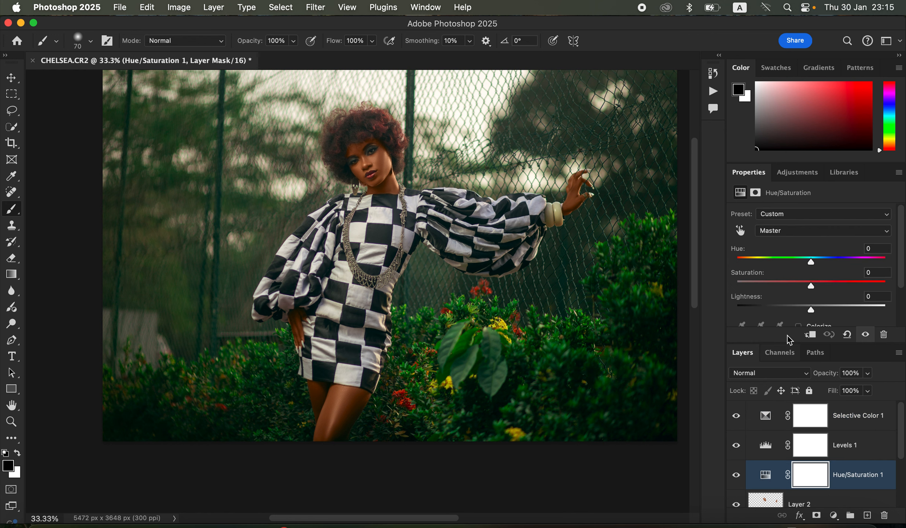
click(795, 231)
click(788, 245)
mouse_move(811, 310)
mouse_down()
mouse_move(793, 312)
mouse_move(801, 312)
mouse_up()
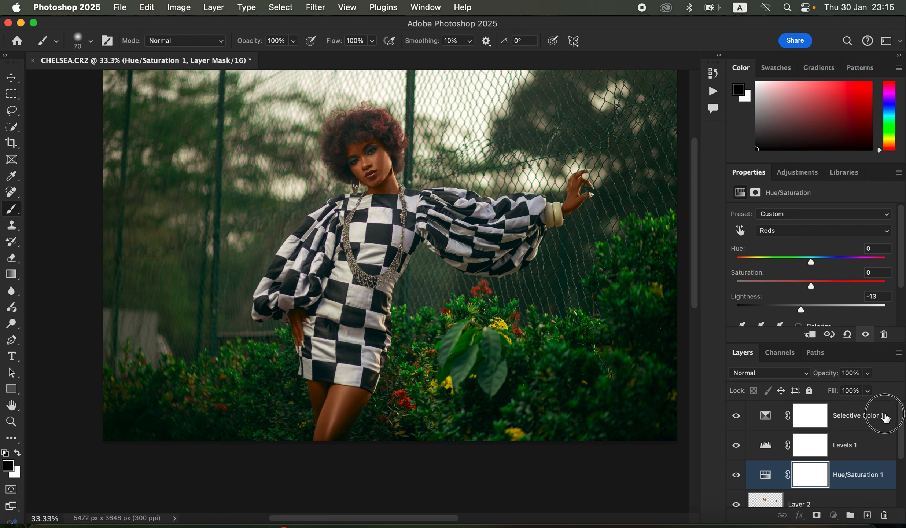
- Add a Brightness/Contrast adjustment layer above Selective Color with brightness 34 and invert its mask to black
click(886, 415)
click(834, 515)
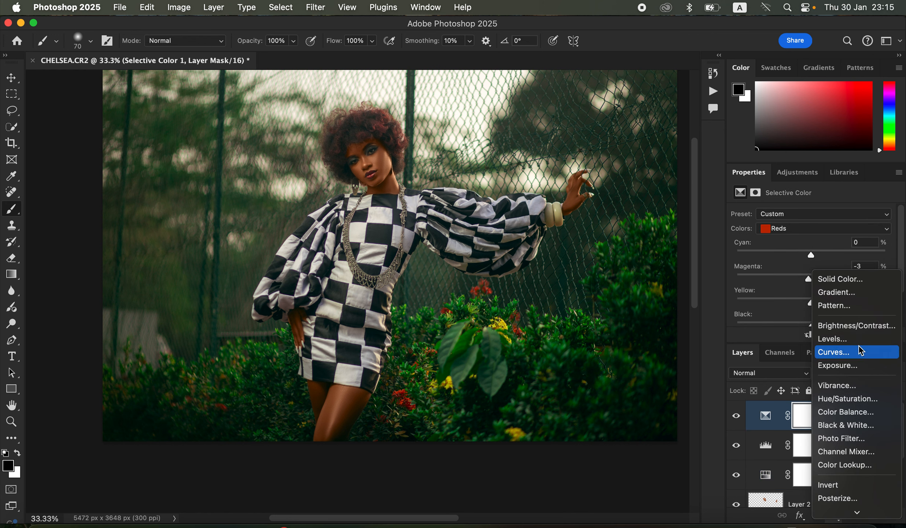
click(854, 325)
drag(814, 247, 827, 249)
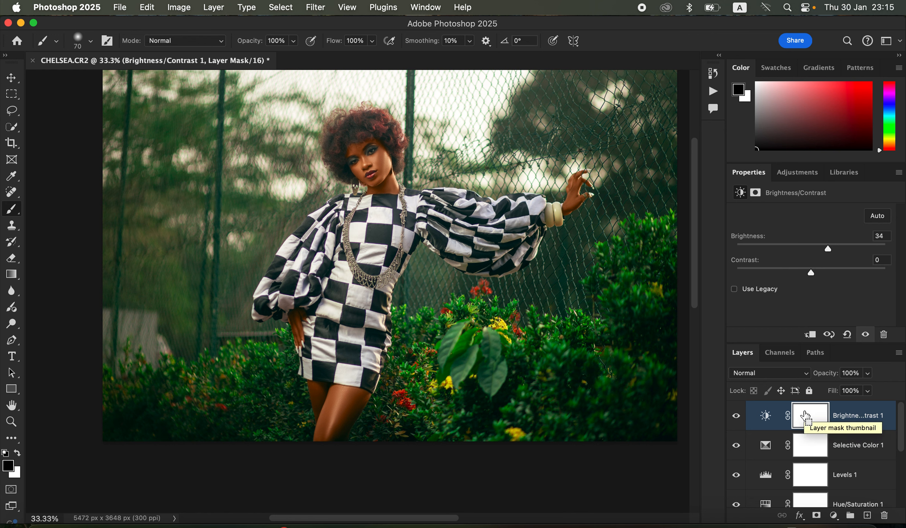
key(super+i)
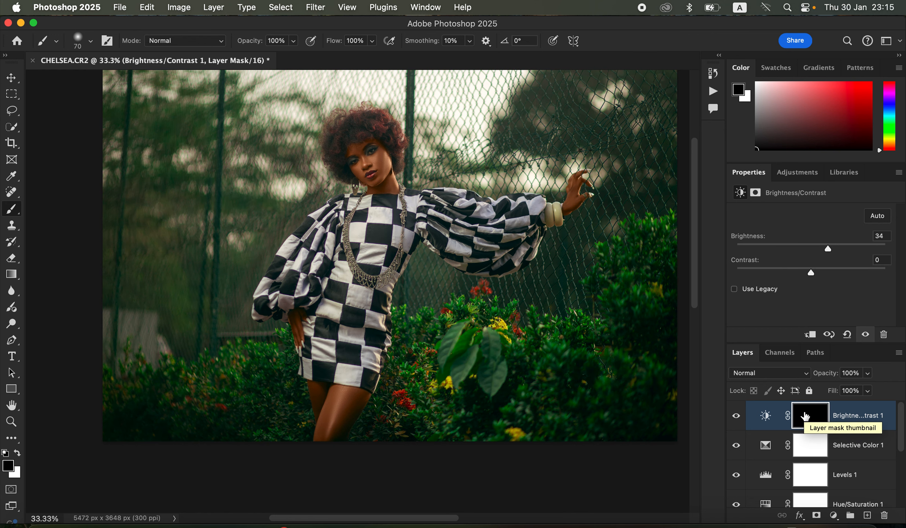
- Paint white on the Brightness/Contrast mask with a 250 px brush over the face, raised hand, legs and hip hand
click(5, 453)
click(17, 453)
click(17, 452)
key(bracketright)
key(bracketright)
key(bracketright)
key(bracketright)
key(bracketright)
key(bracketright)
key(bracketright)
mouse_move(360, 163)
mouse_down()
mouse_move(374, 162)
mouse_move(368, 173)
mouse_move(380, 183)
mouse_move(371, 153)
mouse_move(359, 154)
mouse_move(386, 187)
mouse_up()
mouse_move(580, 183)
mouse_down()
mouse_move(572, 208)
mouse_move(586, 176)
mouse_move(573, 207)
mouse_up()
click(567, 209)
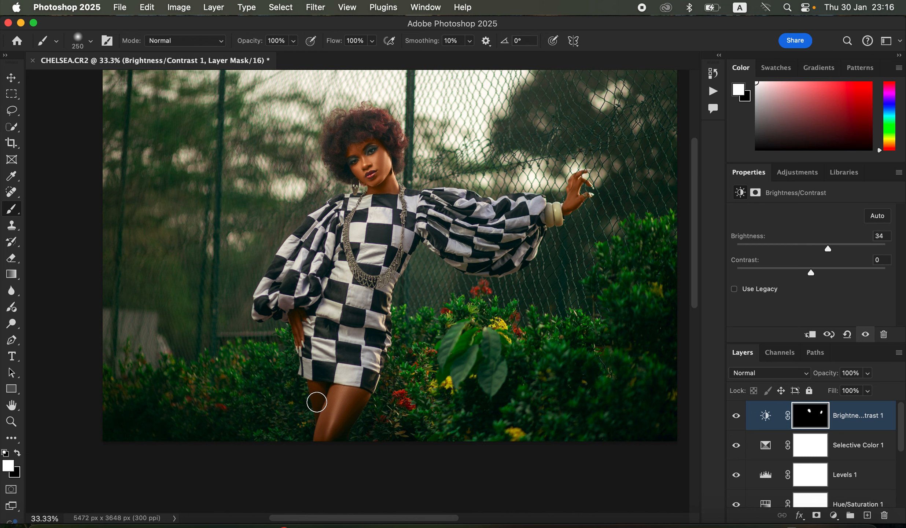
mouse_move(317, 393)
mouse_down()
mouse_move(323, 426)
mouse_move(327, 400)
mouse_move(349, 397)
mouse_move(343, 414)
mouse_move(359, 399)
mouse_move(338, 427)
mouse_move(349, 402)
mouse_up()
drag(303, 315, 300, 339)
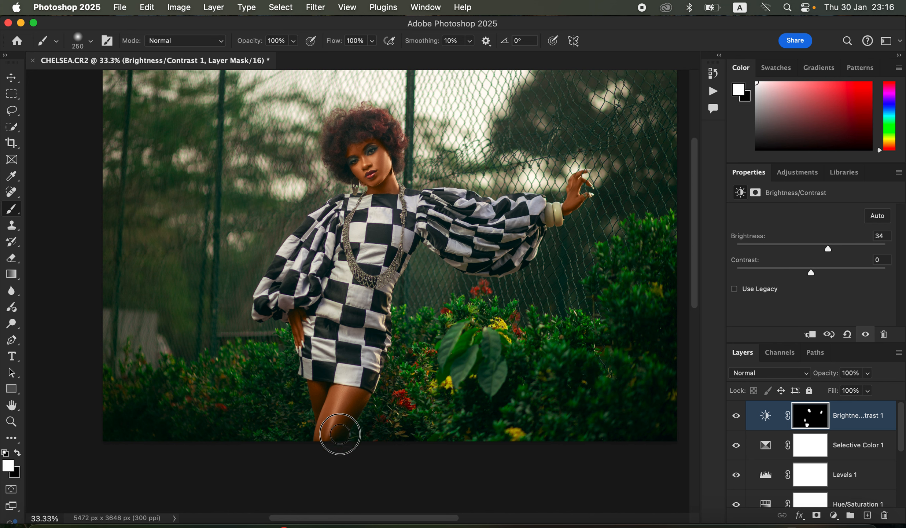
- Toggle the Brightness/Contrast layer's visibility and lower its opacity to 42%
click(736, 415)
click(736, 416)
click(867, 372)
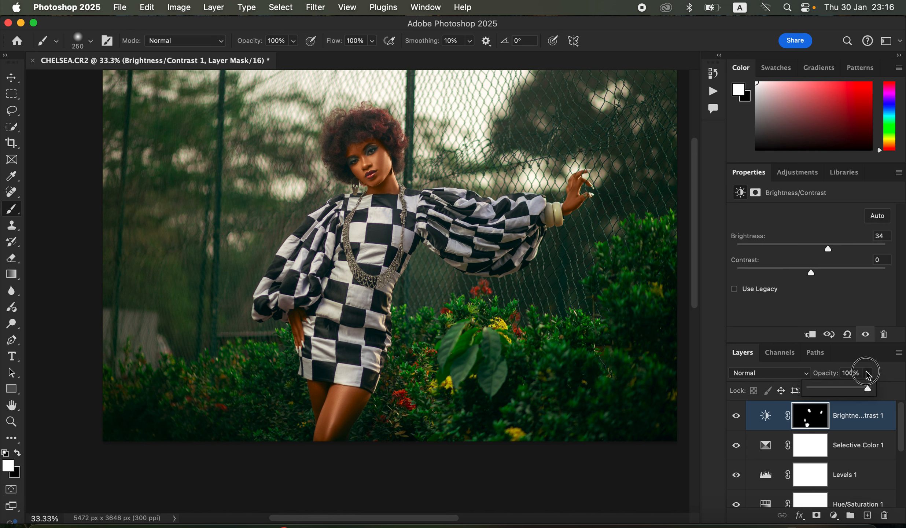
mouse_move(855, 395)
mouse_down()
mouse_move(835, 390)
mouse_move(838, 400)
mouse_up()
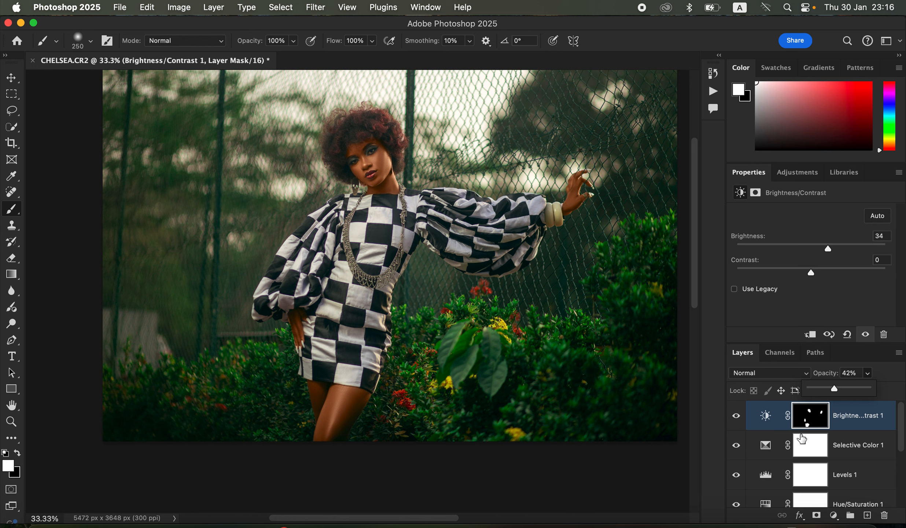
- Add a Hue/Saturation adjustment layer with saturation -79 and invert its mask to black
click(833, 514)
click(856, 389)
drag(790, 286, 751, 285)
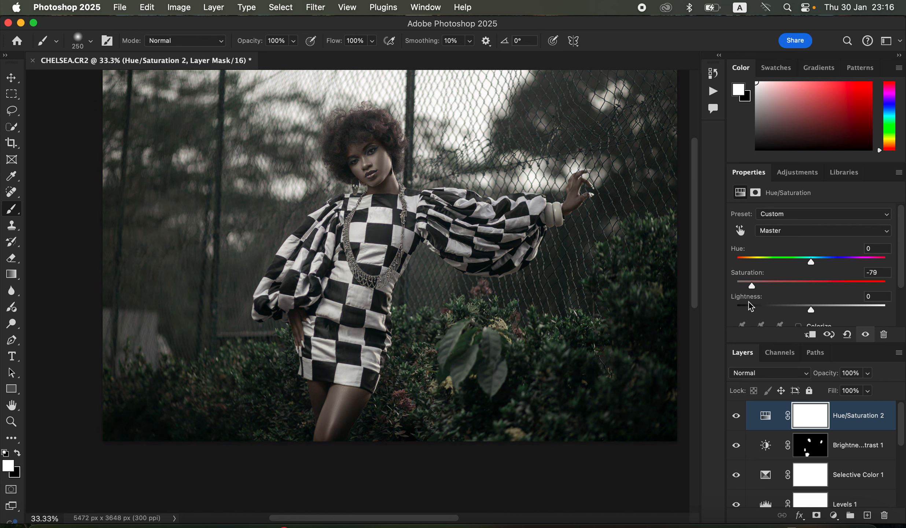
key(super+i)
- Paint white with a small brush on the Hue/Saturation mask over the eyeshadow around both eyes
key(super+equal)
key(super+equal)
key(super+equal)
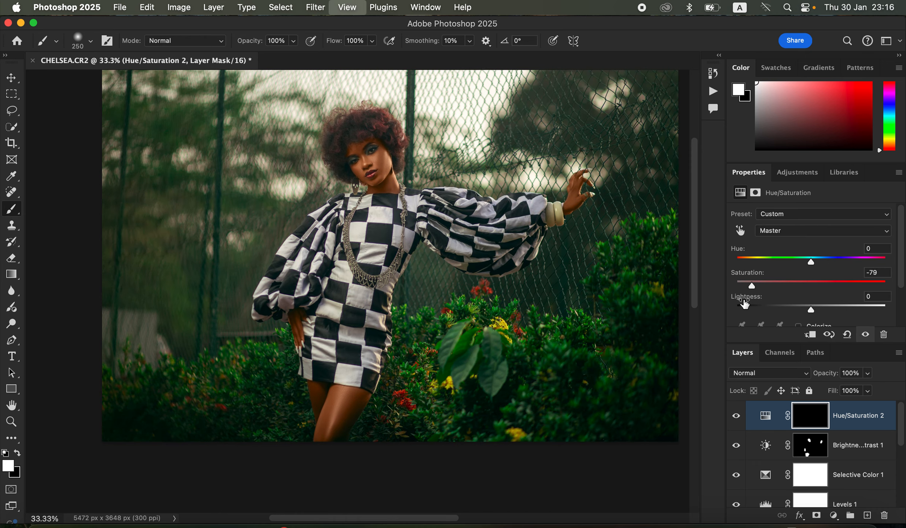
key(super+equal)
scroll(486, 253, up, 10)
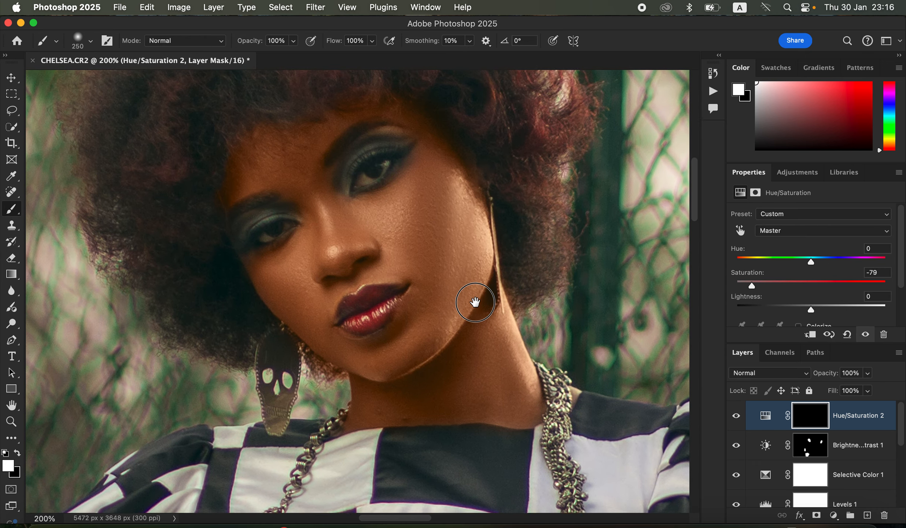
drag(475, 302, 474, 309)
key(bracketleft)
key(bracketleft)
key(bracketleft)
key(bracketleft)
key(bracketleft)
key(bracketleft)
key(bracketleft)
key(bracketleft)
key(bracketleft)
key(bracketleft)
key(bracketleft)
key(bracketleft)
key(bracketleft)
key(bracketleft)
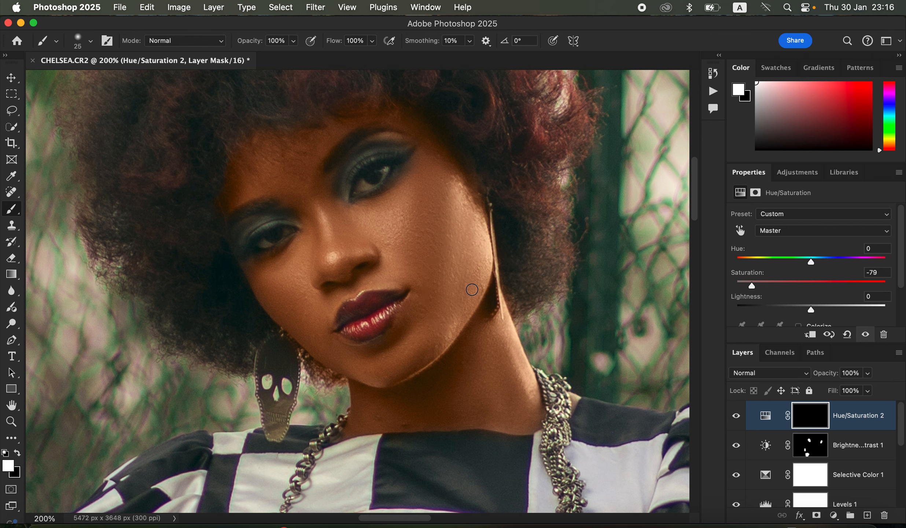
key(bracketright)
mouse_move(364, 183)
mouse_down()
mouse_move(380, 178)
mouse_move(385, 163)
mouse_up()
mouse_move(270, 238)
mouse_down()
mouse_move(261, 241)
mouse_move(285, 233)
mouse_move(262, 240)
mouse_up()
- Review the whole image and scroll through the layer stack
key(super+minus)
key(super+minus)
key(super+minus)
key(super+minus)
key(super+minus)
key(super+minus)
key(super+plus)
key(super+plus)
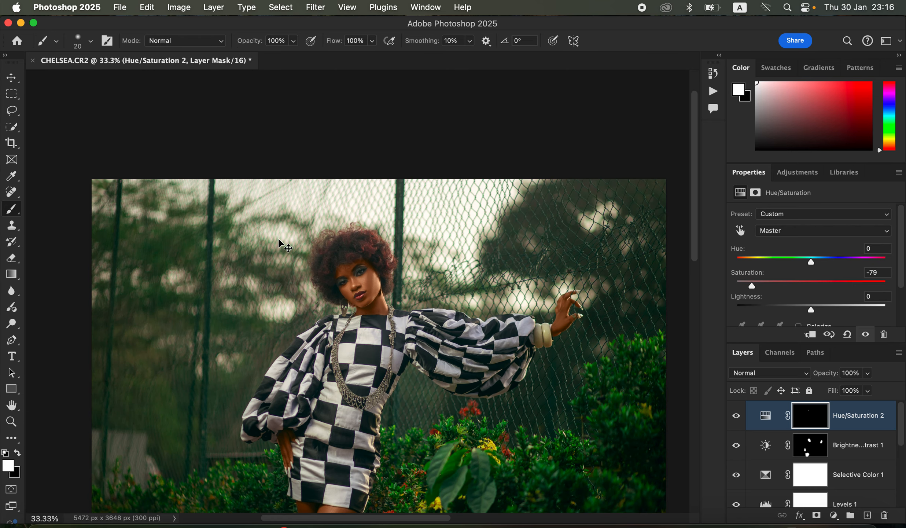
drag(693, 250, 709, 366)
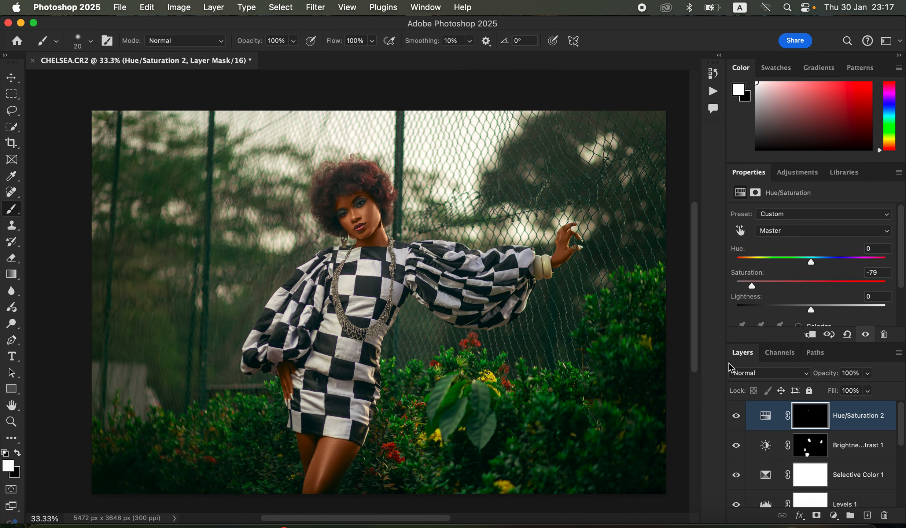
drag(902, 425, 900, 486)
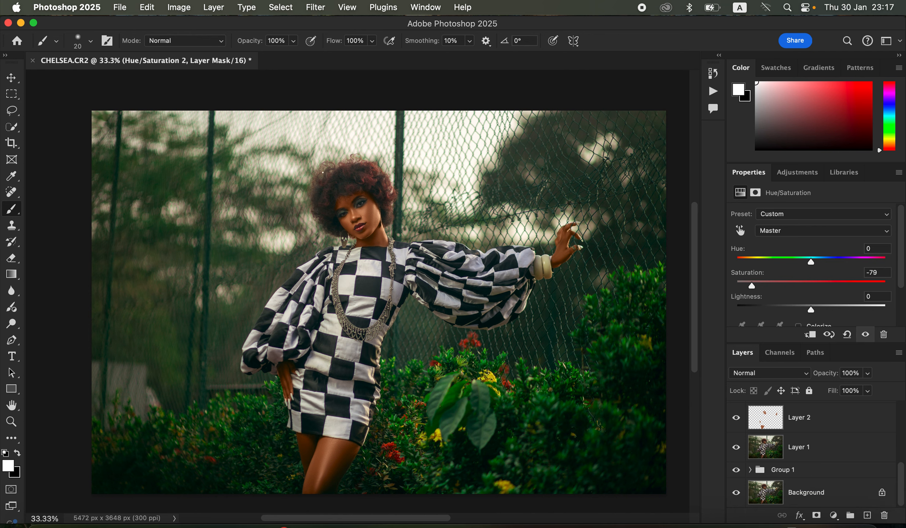
- Open Export As and set the JPG quality to 7 with Bicubic Sharper resampling
click(120, 8)
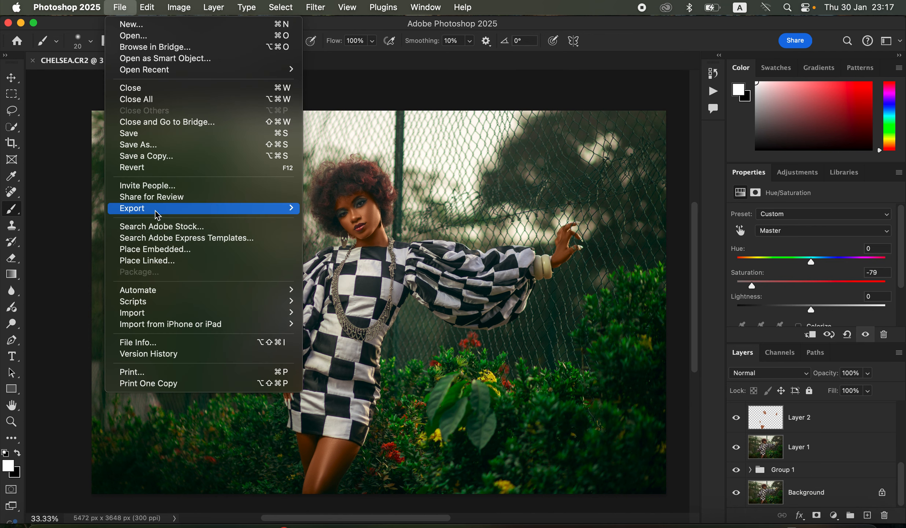
mouse_move(161, 211)
click(346, 218)
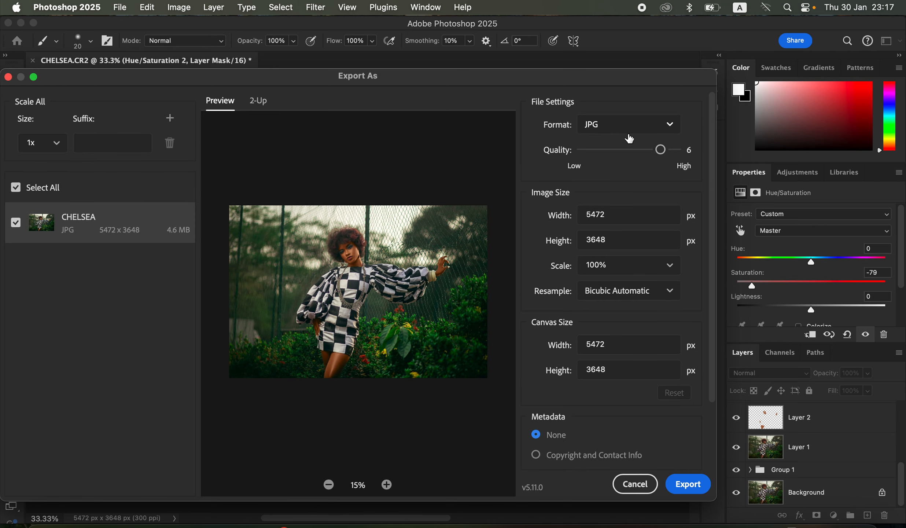
drag(660, 149, 689, 152)
click(656, 297)
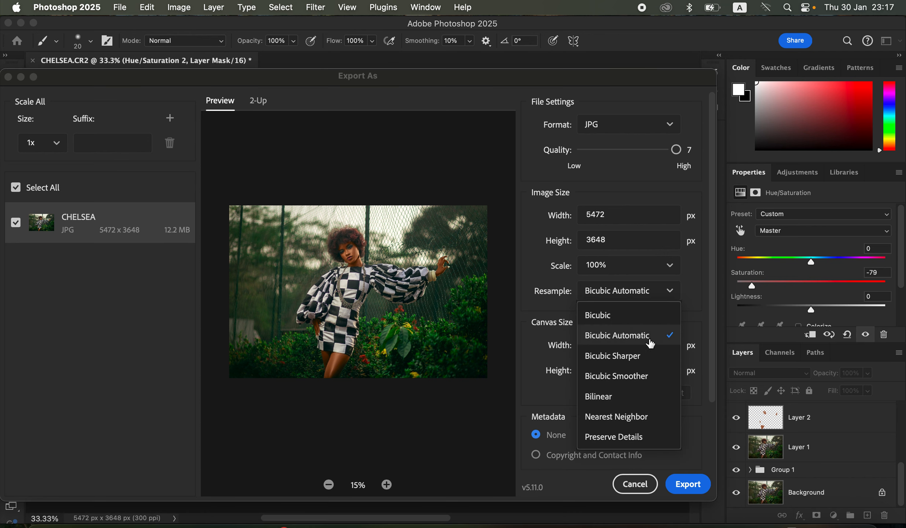
click(651, 356)
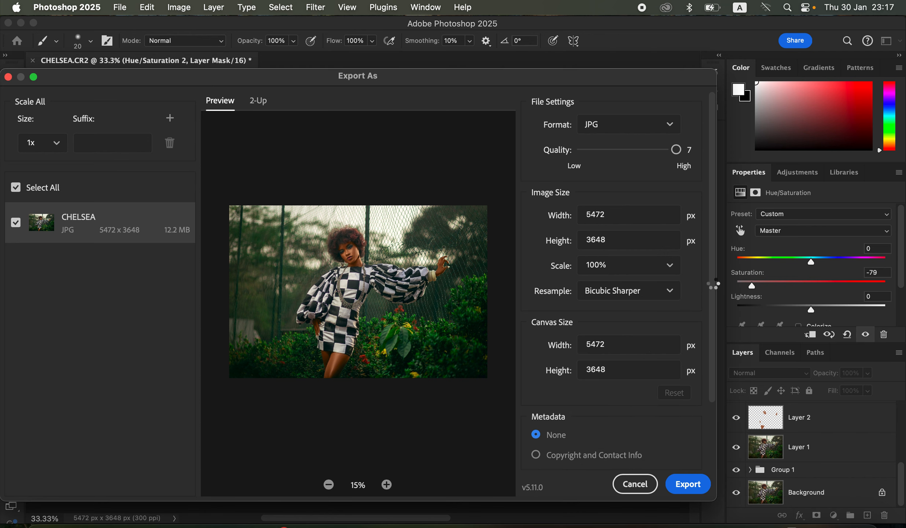
- Try to export the image, cancelling the save dialog and the export window
scroll(713, 308, down, 5)
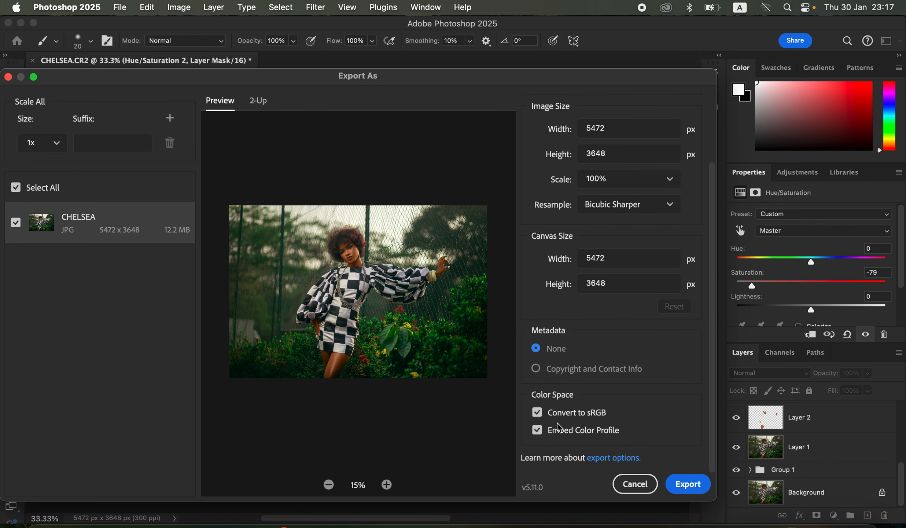
click(687, 484)
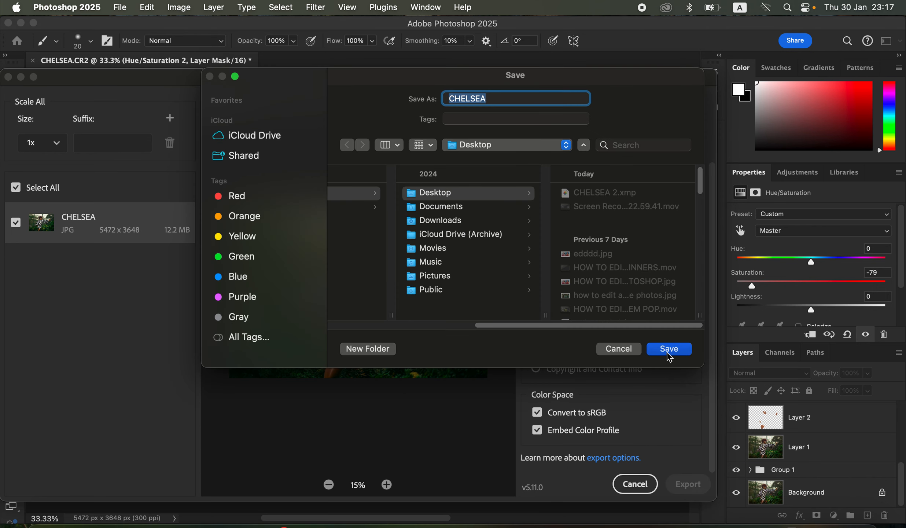
click(621, 349)
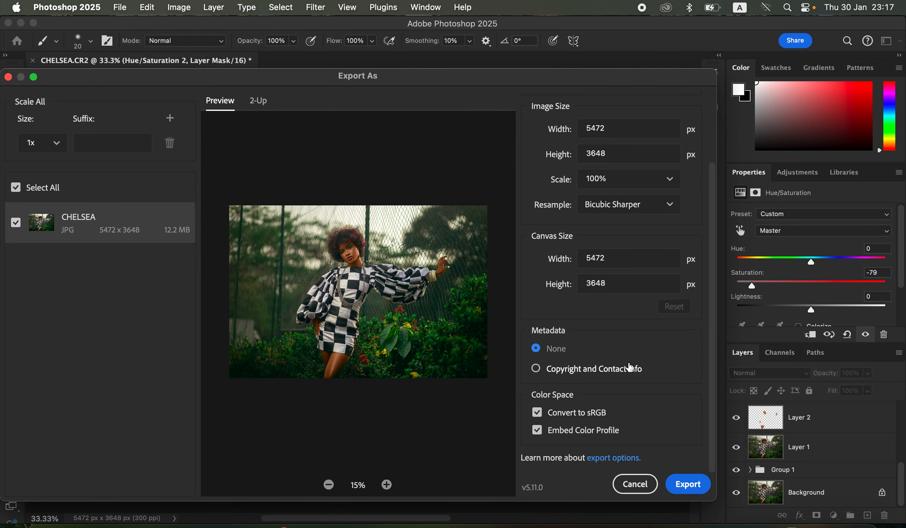
click(632, 483)
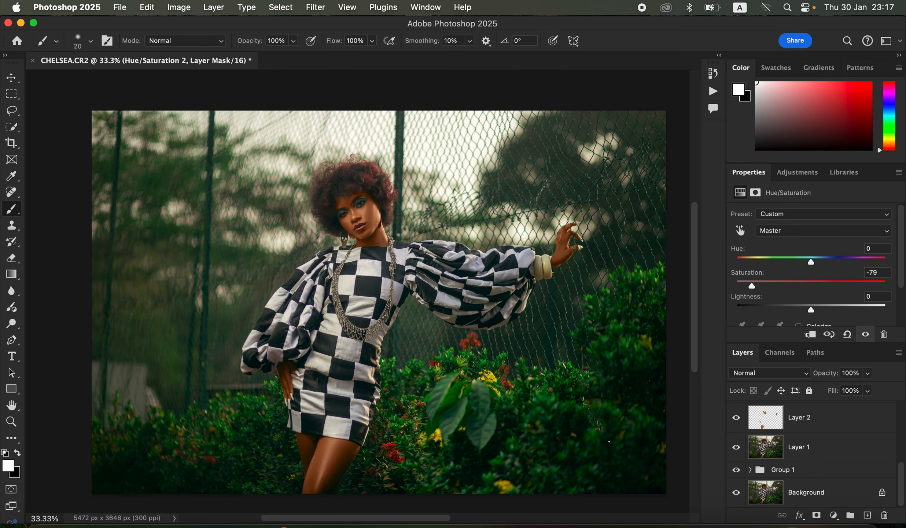